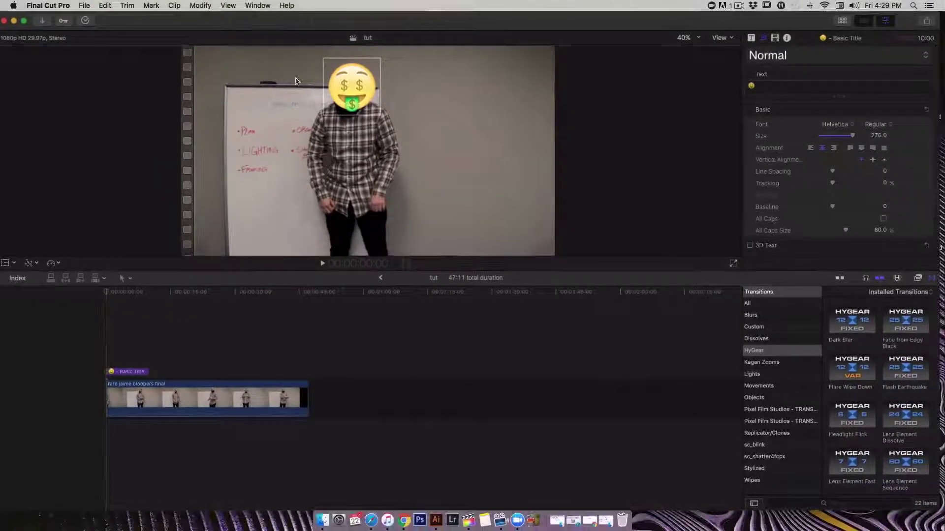
- Switch to Chrome and search Google Images for "money bag emoji"
{"action": "left_click", "coordinate": [585, 522]}
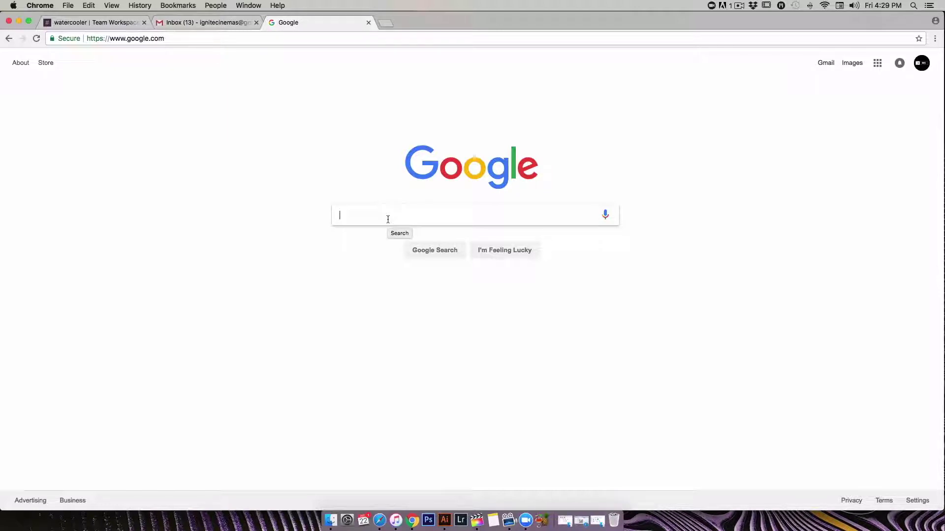
{"action": "type", "text": "money bag emoji"}
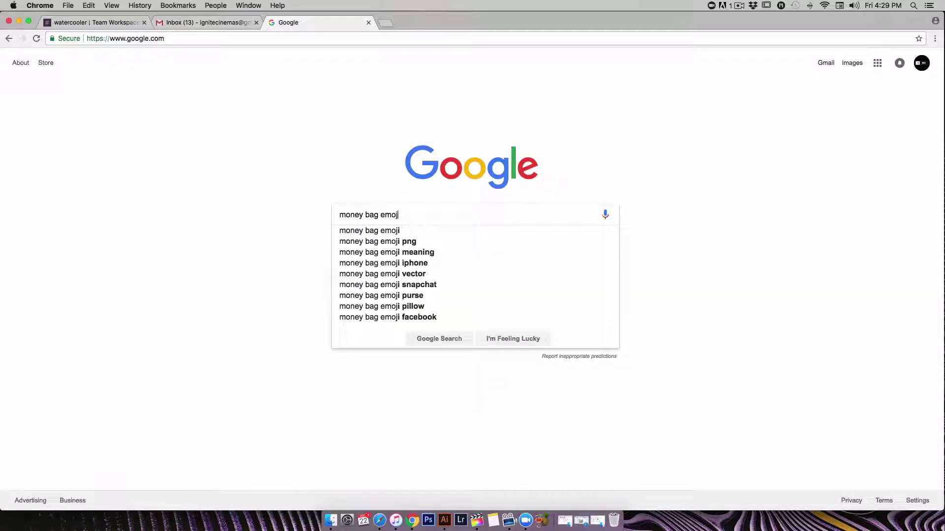
{"action": "key", "text": "Return"}
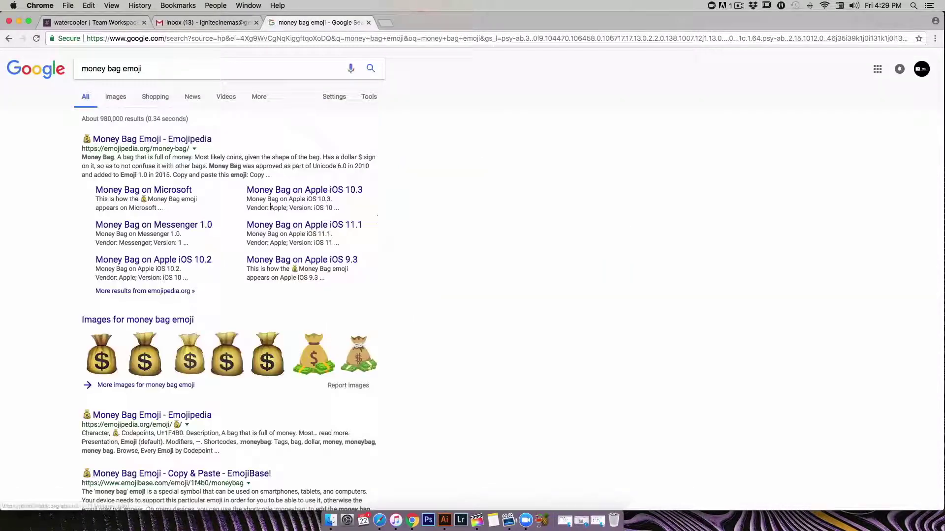
{"action": "left_click", "coordinate": [117, 98]}
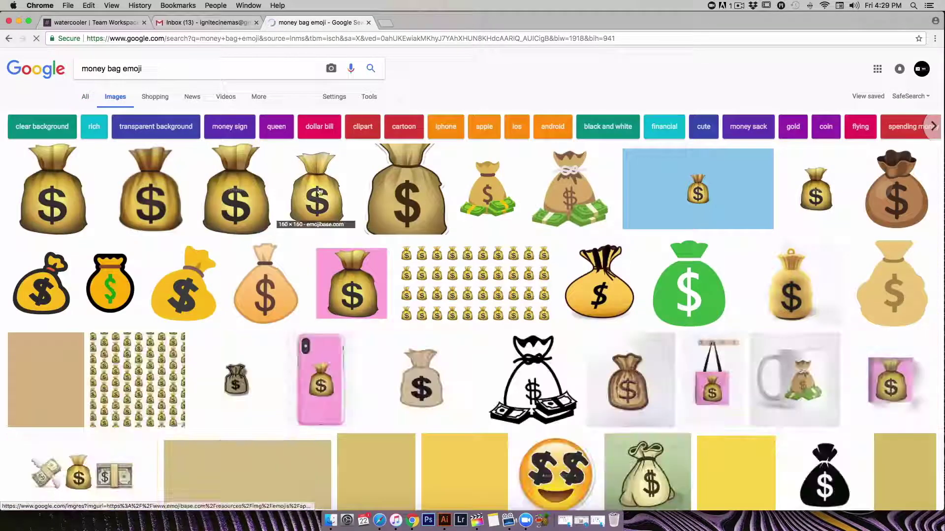
- Open the first money bag result from Emoji Island as a full image and save it to the Desktop as Money_Bag_Emoji_large in PNG format
{"action": "left_click", "coordinate": [75, 200]}
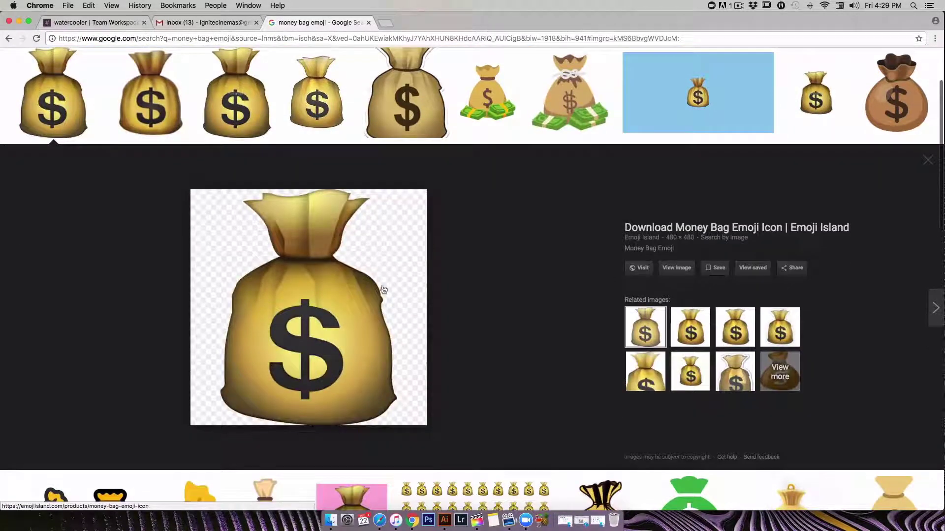
{"action": "left_click", "coordinate": [675, 268]}
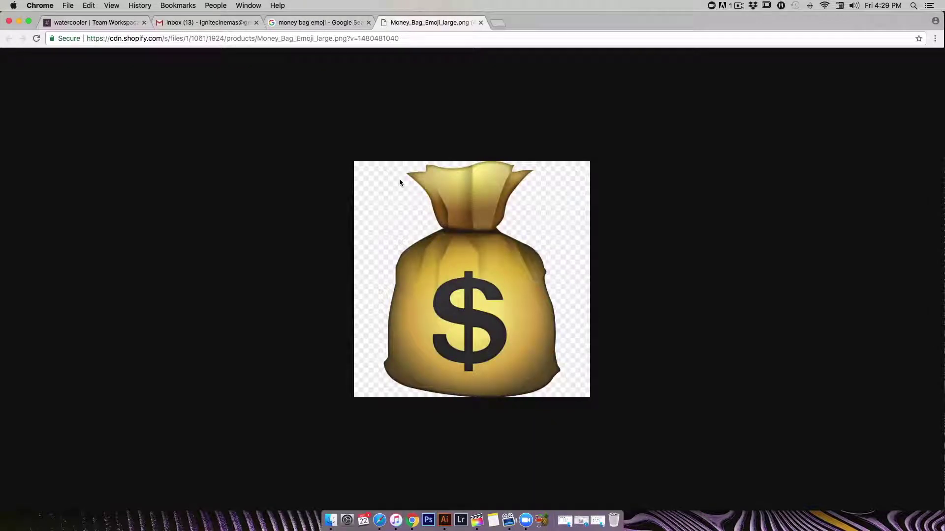
{"action": "right_click", "coordinate": [400, 180]}
{"action": "left_click", "coordinate": [409, 194]}
{"action": "left_click", "coordinate": [554, 146]}
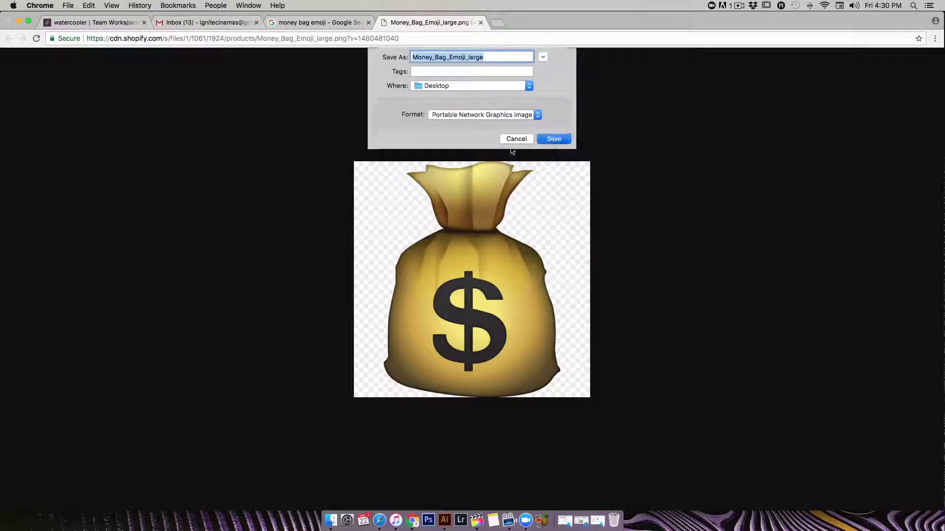
- Return to Final Cut Pro and add Money_Bag_Emoji_large.png from the desktop to the timeline above the video, shortly after the existing emoji title
{"action": "left_click", "coordinate": [18, 21]}
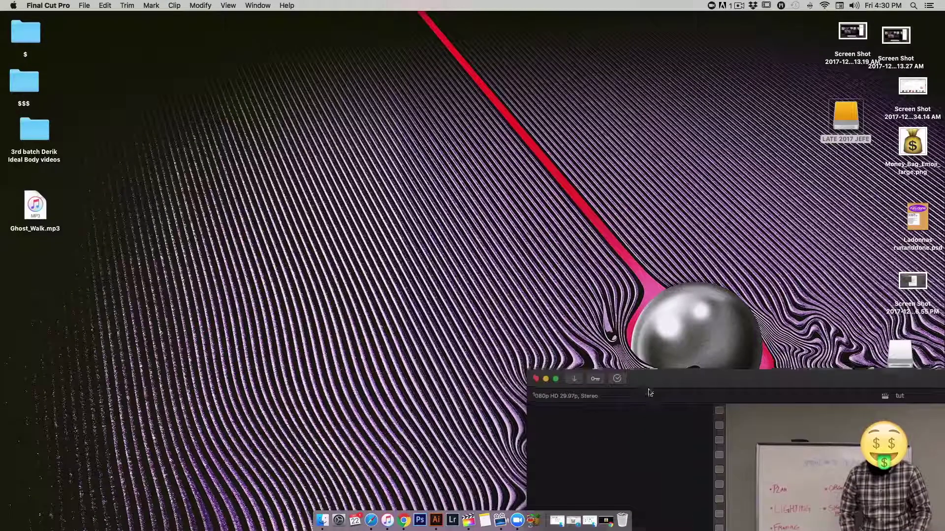
{"action": "left_click_drag", "start_coordinate": [907, 156], "coordinate": [34, 312]}
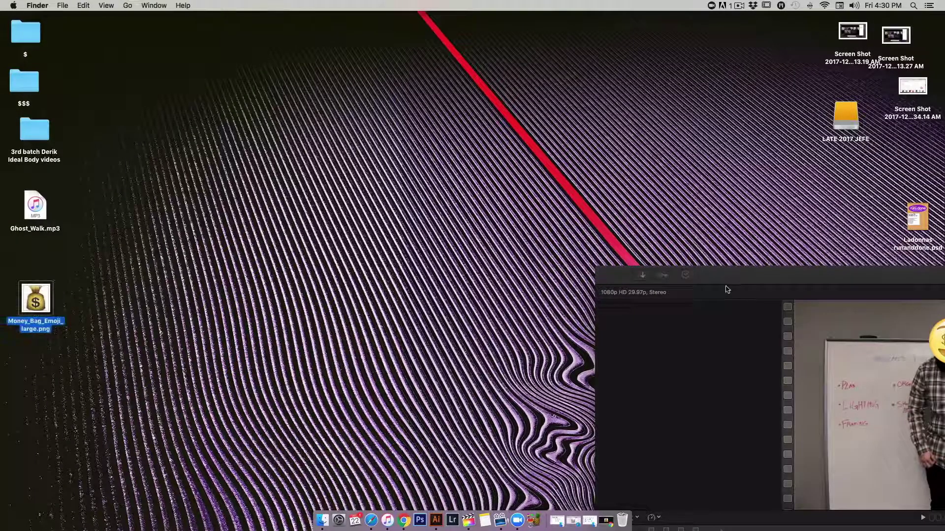
{"action": "left_click_drag", "start_coordinate": [720, 279], "coordinate": [262, 23]}
{"action": "left_click_drag", "start_coordinate": [37, 301], "coordinate": [312, 340]}
{"action": "left_click_drag", "start_coordinate": [373, 22], "coordinate": [241, 4]}
- Disable the money bag image clip, preview the emoji title at the start of the video for comparison, and re-enable the clip
{"action": "left_click", "coordinate": [181, 357]}
{"action": "key", "text": "v"}
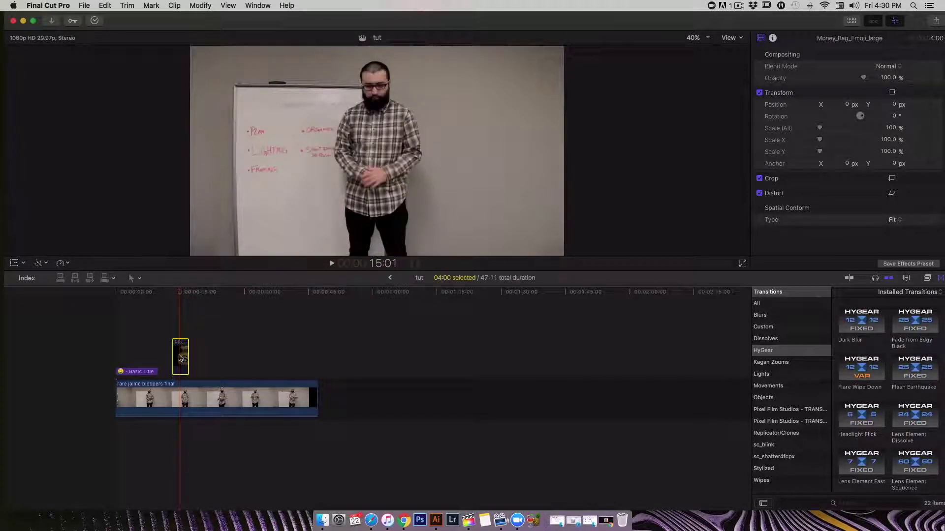
{"action": "left_click", "coordinate": [120, 353]}
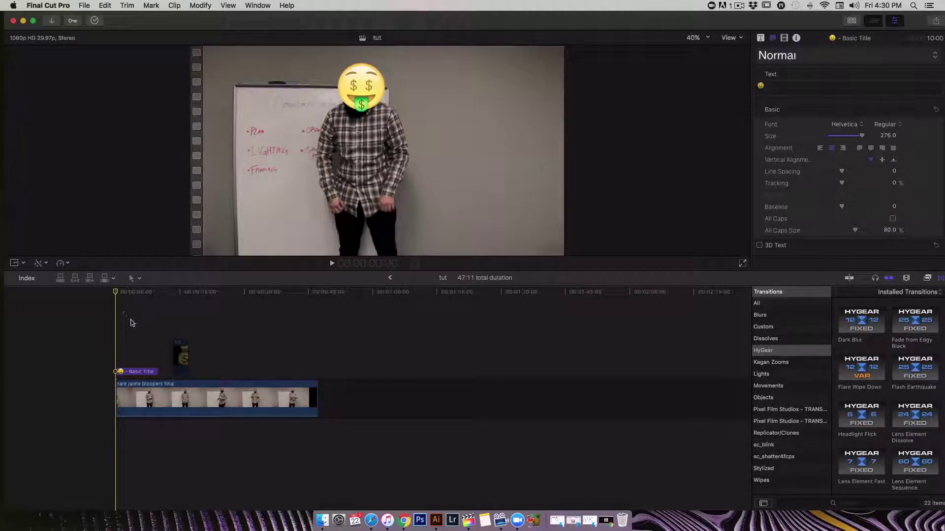
{"action": "left_click", "coordinate": [186, 355]}
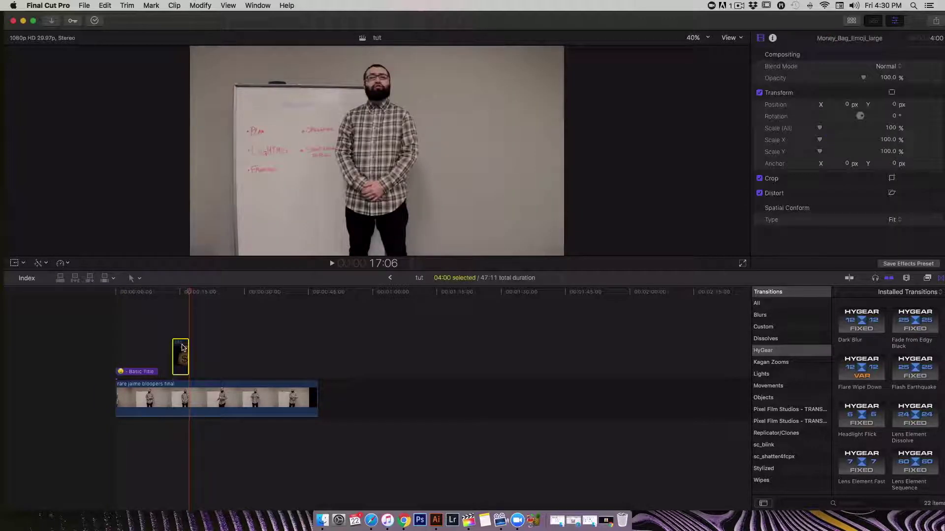
{"action": "left_click", "coordinate": [231, 322]}
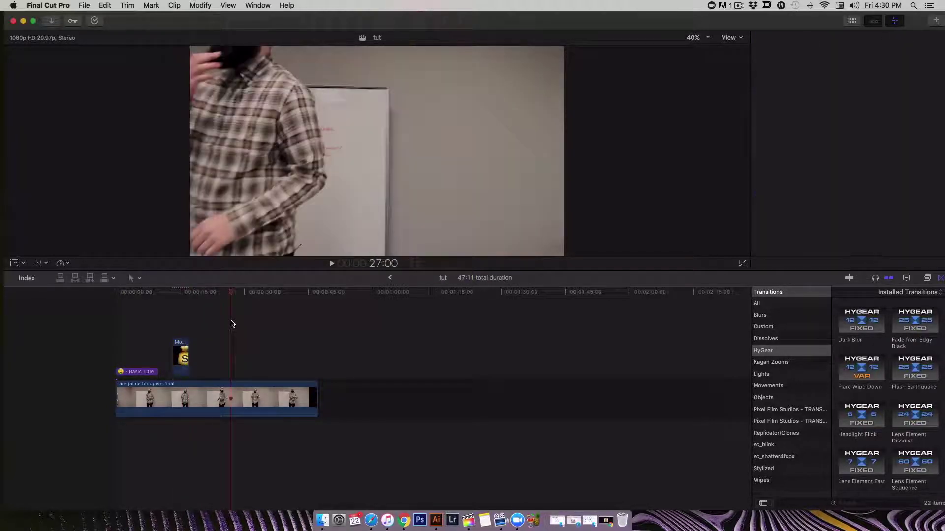
{"action": "left_click", "coordinate": [179, 319]}
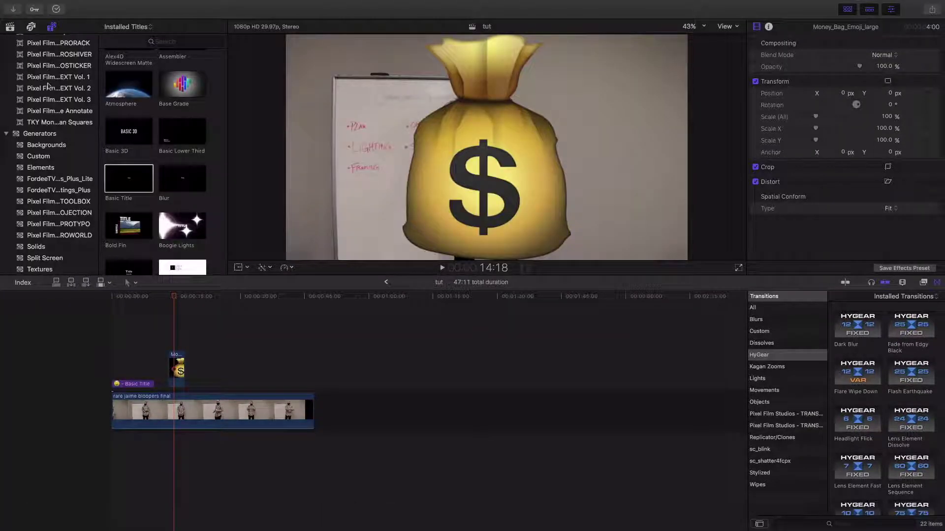
- Add a Basic Title above the video at about 20 seconds, after the money bag image clip, and select it
{"action": "scroll", "coordinate": [48, 86], "scroll_direction": "up", "scroll_amount": 3}
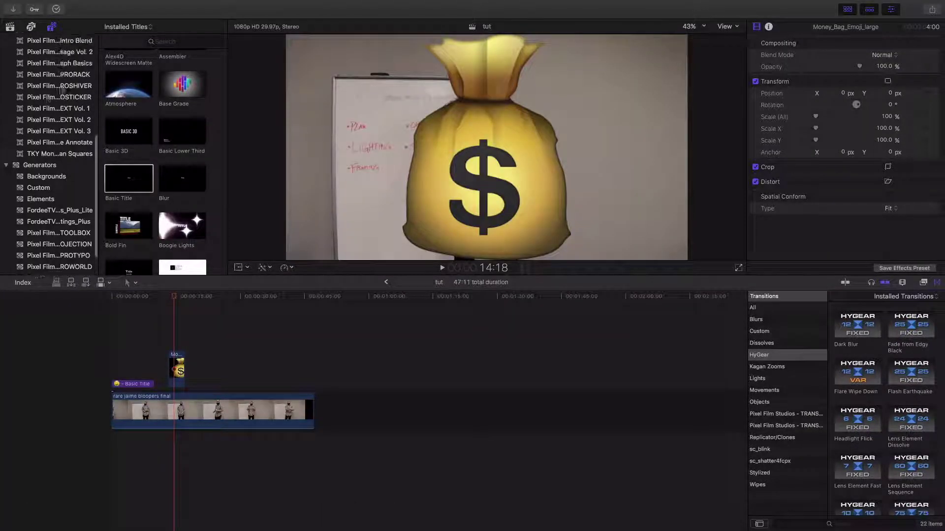
{"action": "left_click_drag", "start_coordinate": [129, 178], "coordinate": [196, 341]}
{"action": "left_click", "coordinate": [211, 384]}
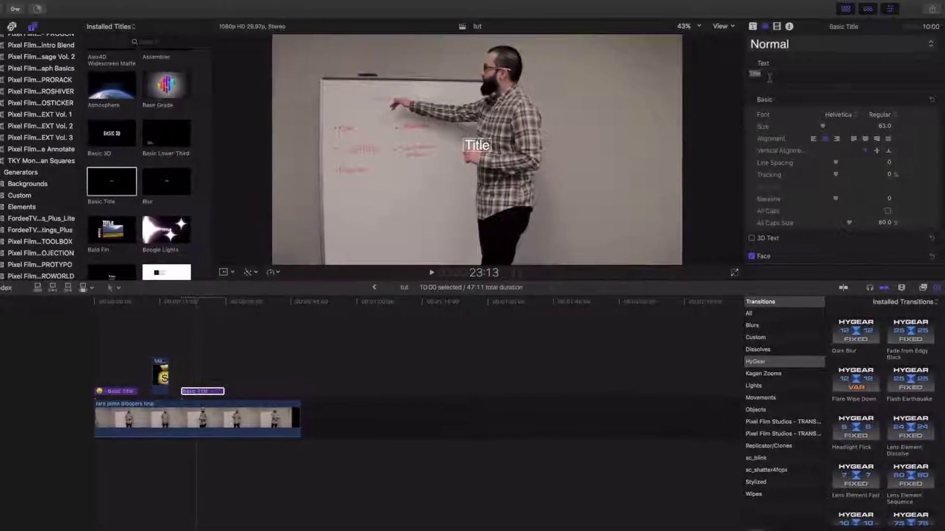
- Replace the new title's placeholder text with the money bag emoji from the Objects category of the character viewer
{"action": "double_click", "coordinate": [770, 74]}
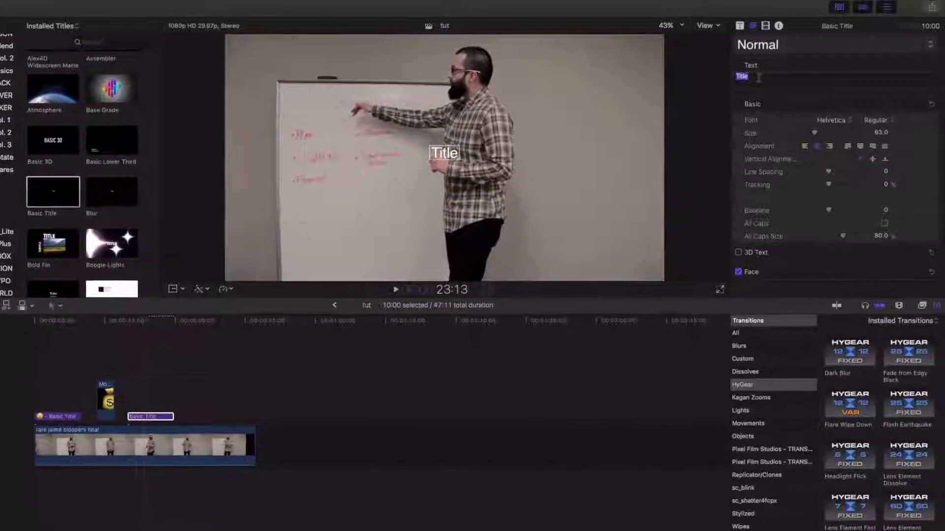
{"action": "key", "text": "BackSpace"}
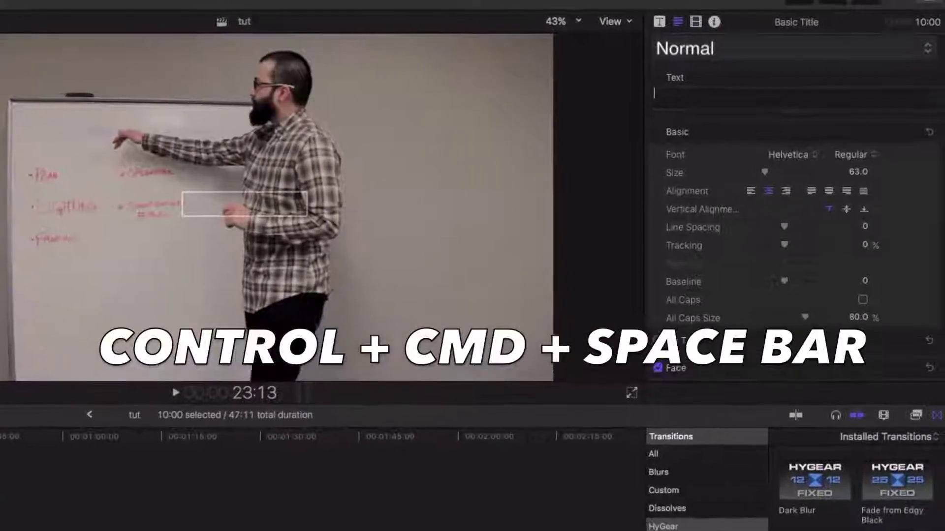
{"action": "key", "text": "ctrl+super+space"}
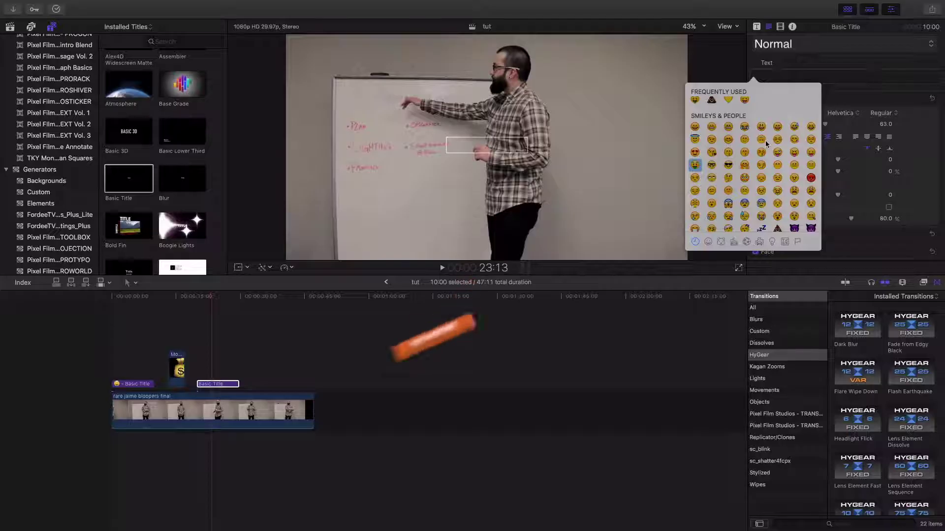
{"action": "scroll", "coordinate": [575, 265], "scroll_direction": "down", "scroll_amount": 6}
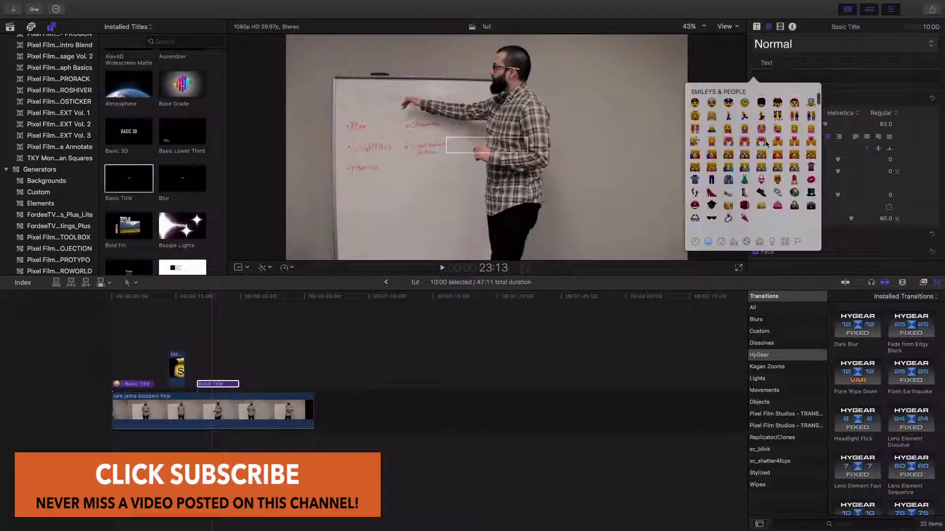
{"action": "scroll", "coordinate": [766, 144], "scroll_direction": "down", "scroll_amount": 3}
{"action": "scroll", "coordinate": [766, 144], "scroll_direction": "down", "scroll_amount": 8}
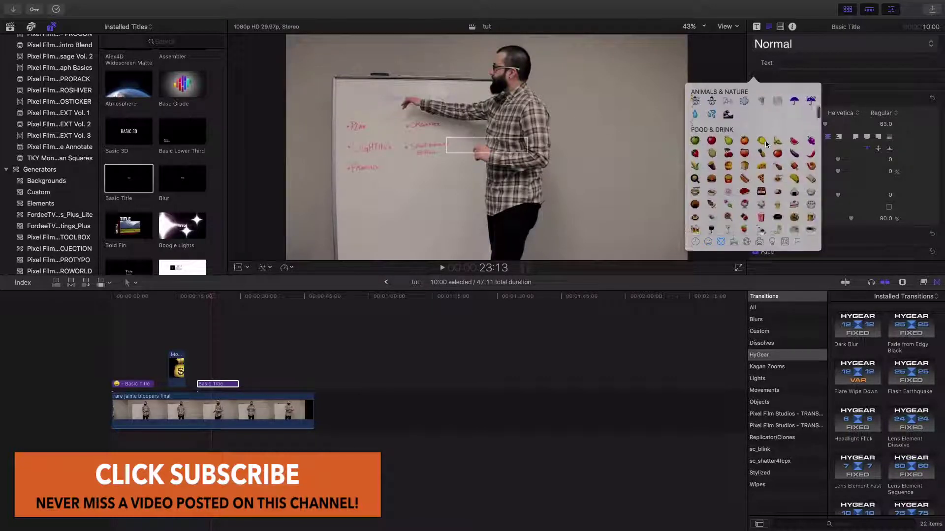
{"action": "scroll", "coordinate": [766, 144], "scroll_direction": "down", "scroll_amount": 8}
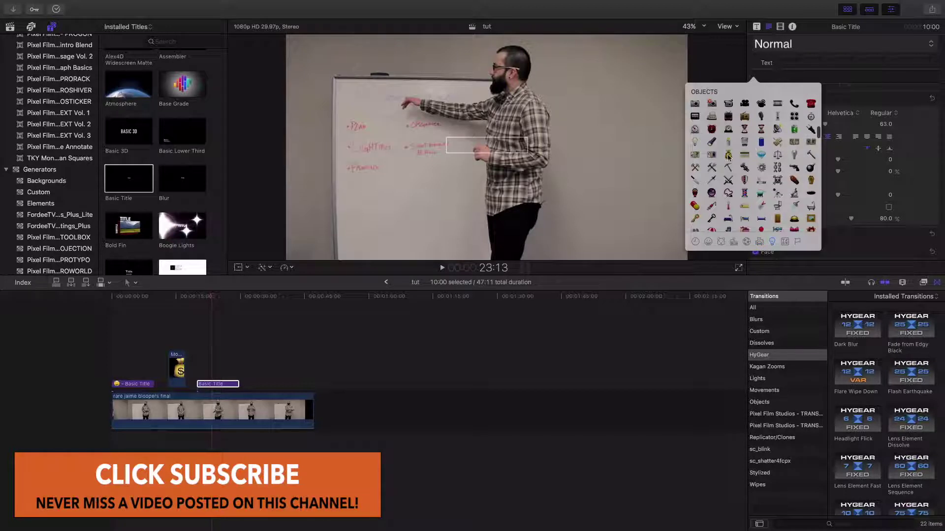
{"action": "left_click", "coordinate": [728, 155]}
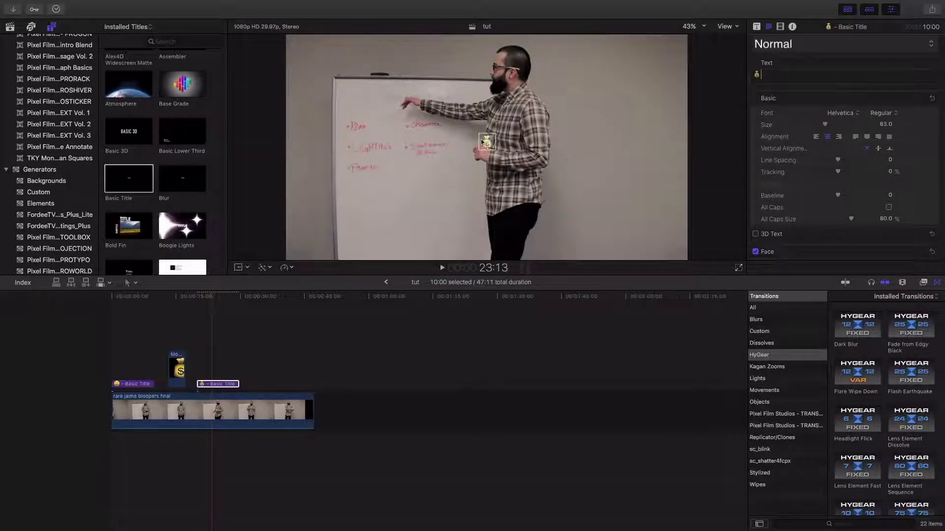
- Set the money bag emoji title's size to 500 and move it down over the man's torso
{"action": "left_click_drag", "start_coordinate": [825, 125], "coordinate": [859, 125]}
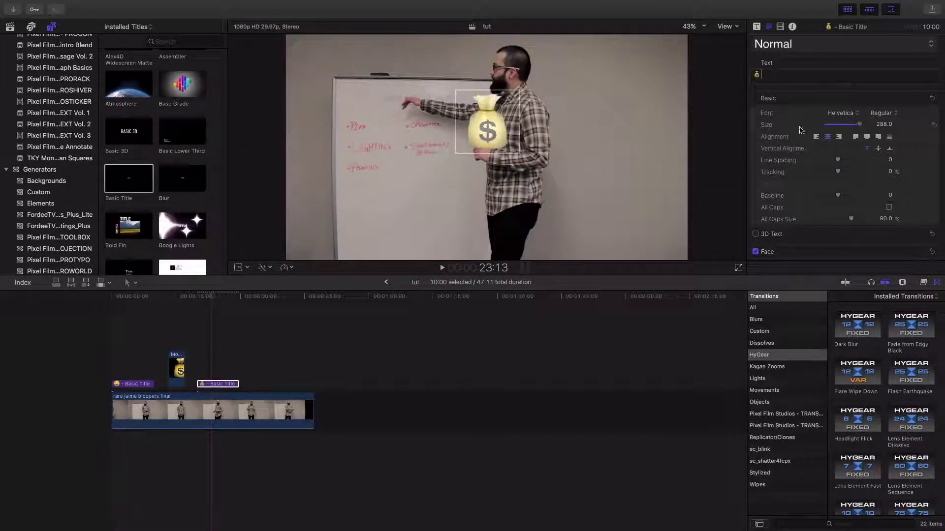
{"action": "left_click", "coordinate": [885, 124]}
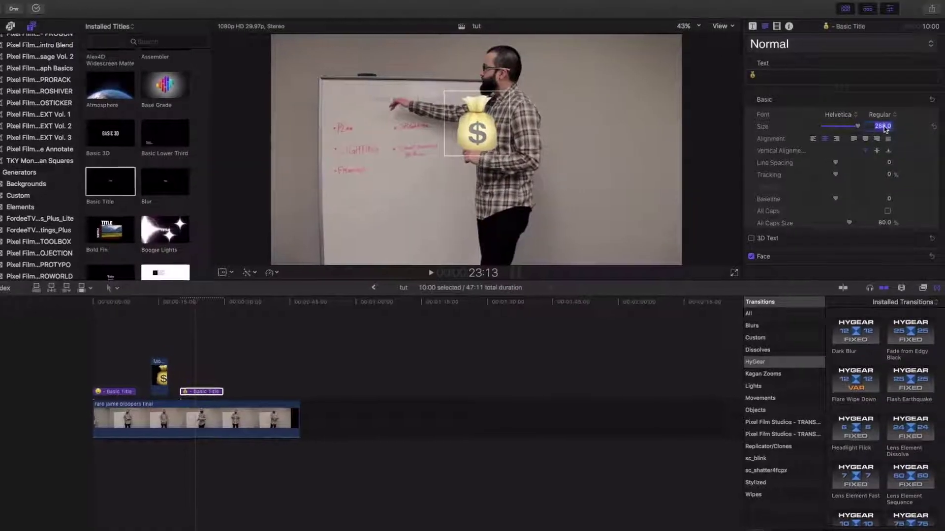
{"action": "type", "text": "500"}
{"action": "key", "text": "Return"}
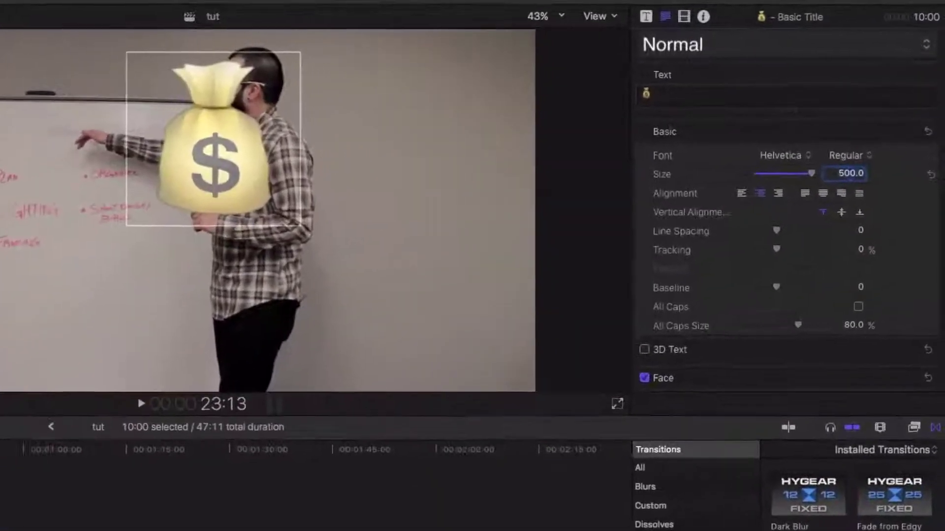
{"action": "left_click_drag", "start_coordinate": [396, 143], "coordinate": [387, 204]}
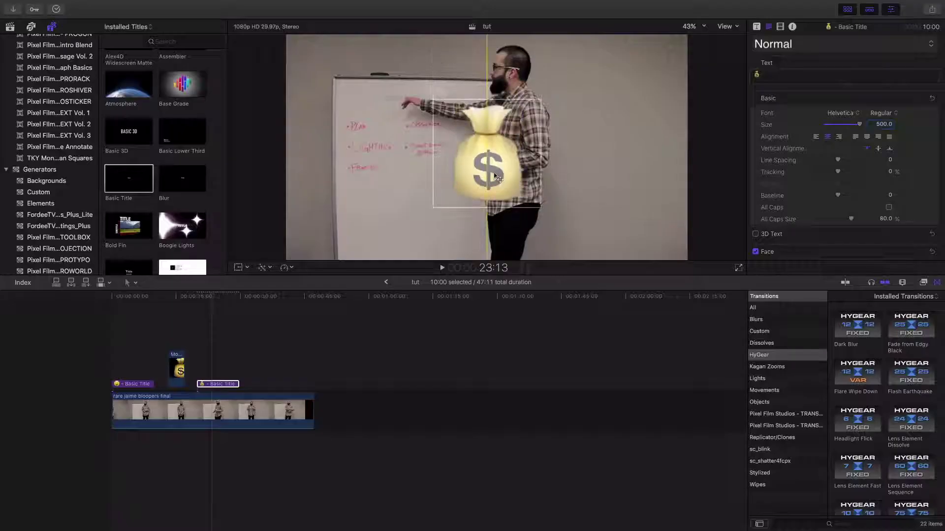
{"action": "left_click_drag", "start_coordinate": [495, 176], "coordinate": [492, 177]}
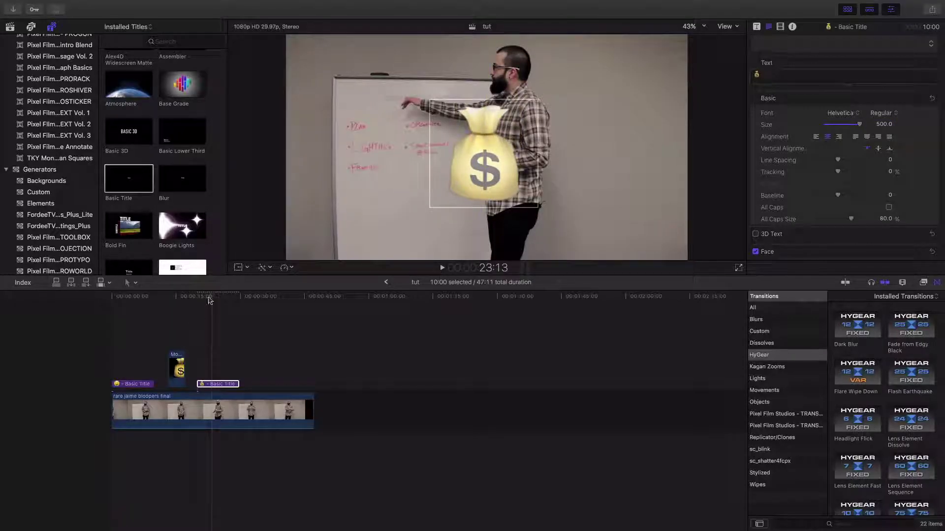
- Preview the money bag emoji title from its start, then hide the browser and enlarge the title with the Transform tool
{"action": "left_click", "coordinate": [197, 299]}
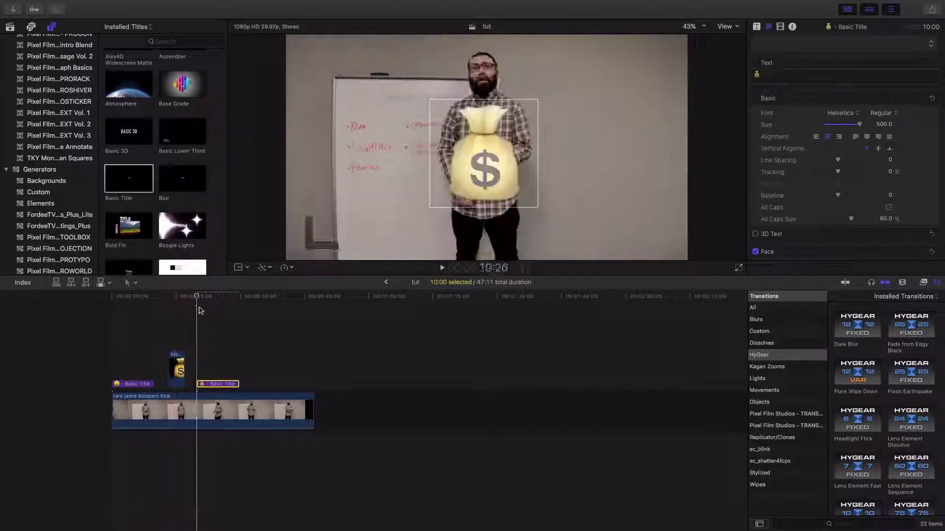
{"action": "left_click", "coordinate": [213, 352]}
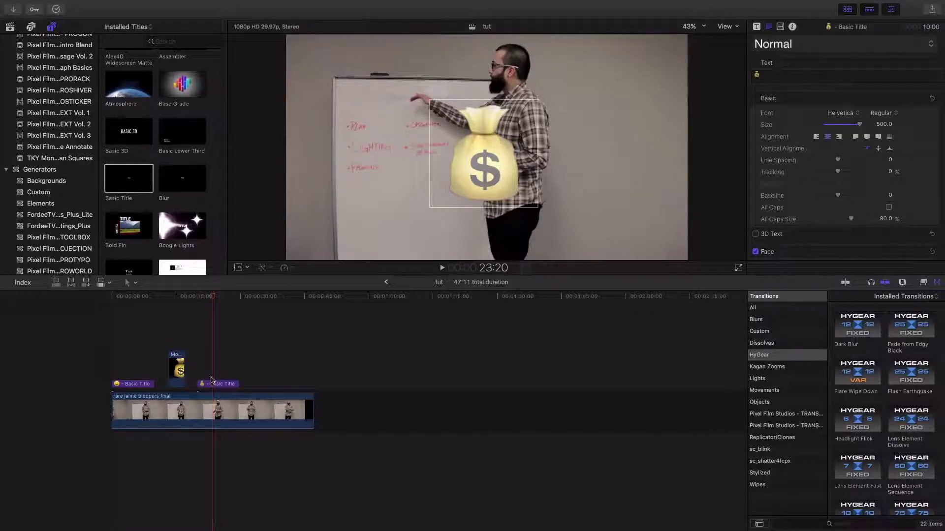
{"action": "left_click", "coordinate": [221, 386]}
{"action": "key", "text": "ctrl+super+1"}
{"action": "left_click", "coordinate": [10, 268]}
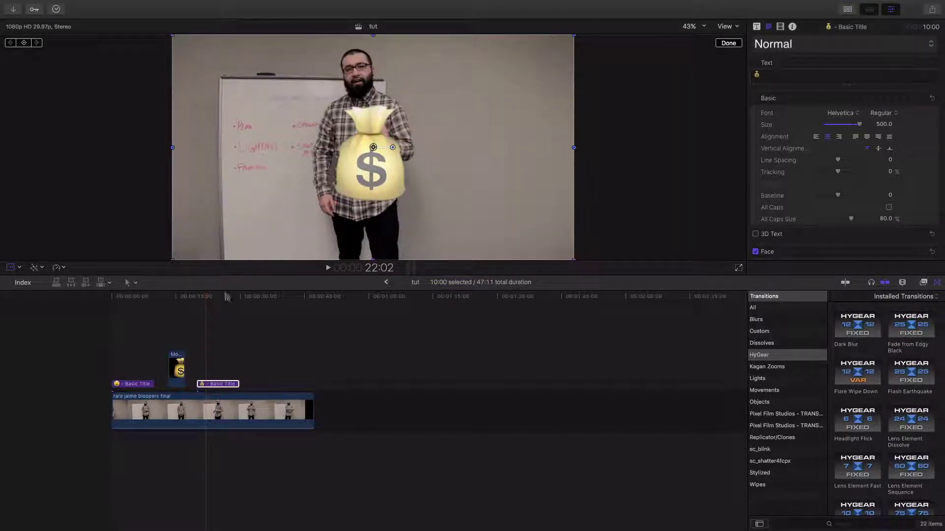
{"action": "left_click_drag", "start_coordinate": [171, 35], "coordinate": [135, 30]}
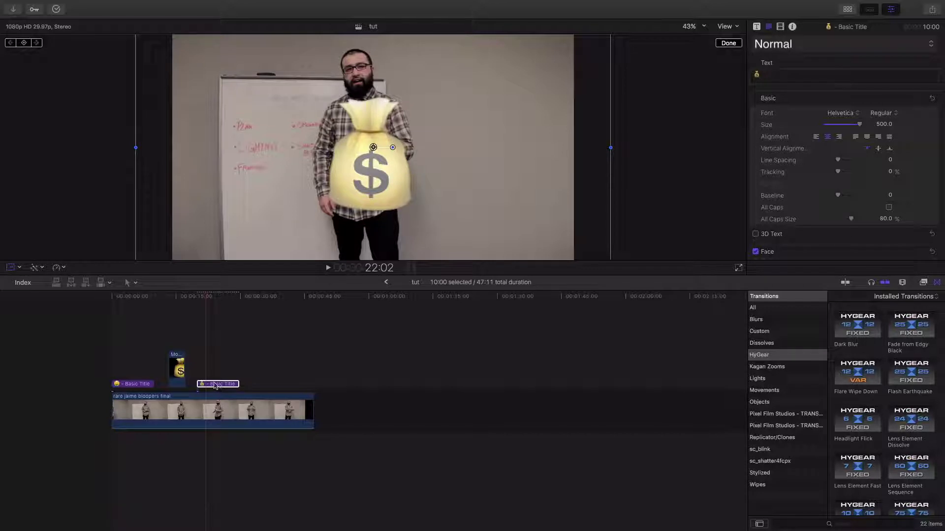
- Set the viewer zoom to 12.5%, scale the money bag emoji title down and move it beside the man's head, over the blank wall
{"action": "left_click", "coordinate": [690, 26]}
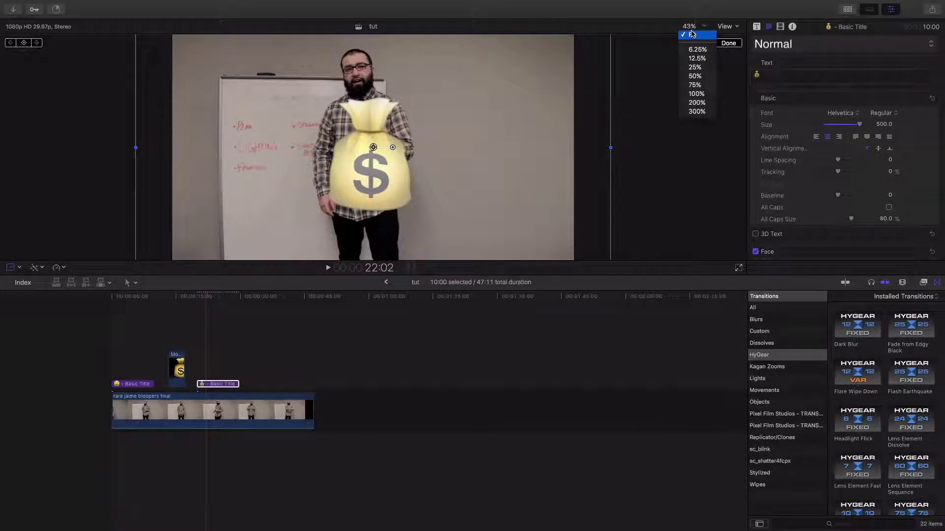
{"action": "left_click", "coordinate": [694, 76]}
{"action": "left_click", "coordinate": [695, 26]}
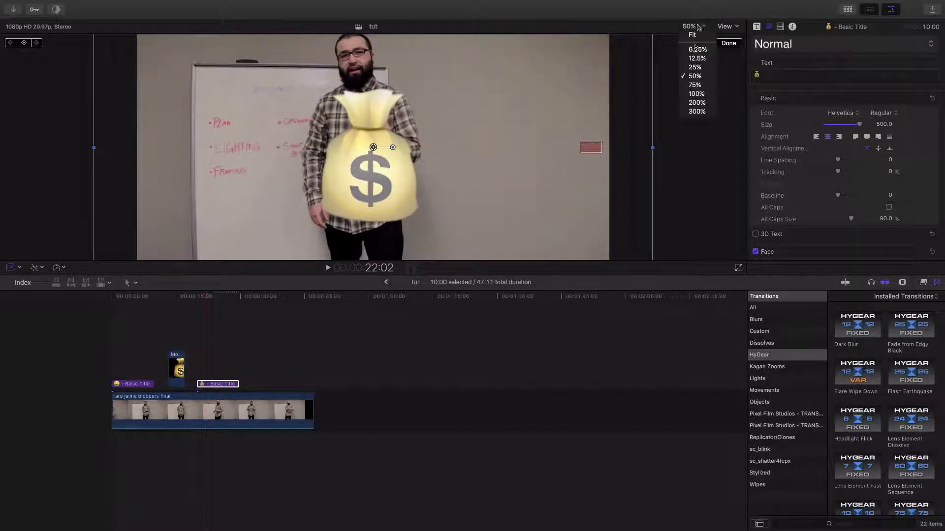
{"action": "left_click", "coordinate": [697, 58]}
{"action": "mouse_move", "coordinate": [315, 115]}
{"action": "left_mouse_down"}
{"action": "mouse_move", "coordinate": [285, 95]}
{"action": "mouse_move", "coordinate": [323, 119]}
{"action": "left_mouse_up"}
{"action": "left_click_drag", "start_coordinate": [373, 150], "coordinate": [396, 132]}
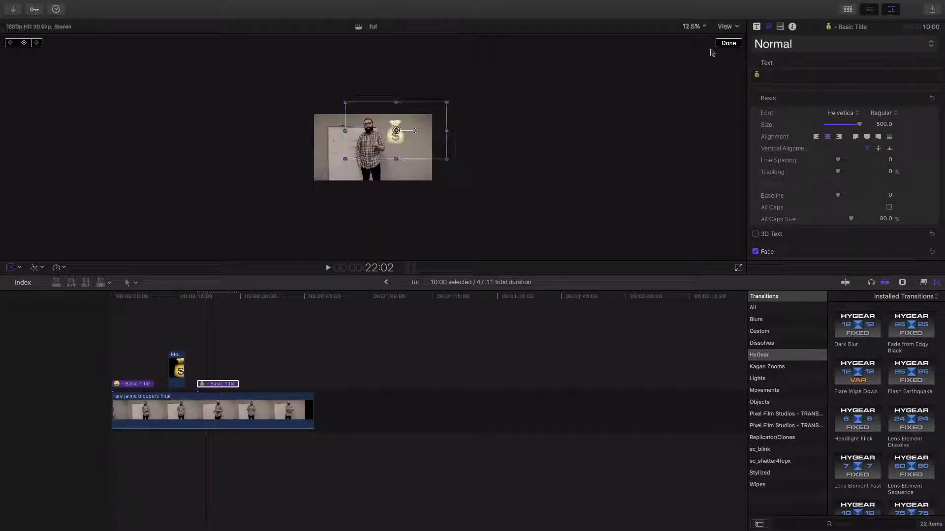
- Finish transforming the money bag emoji title and fit the video frame to the viewer at 43%
{"action": "left_click", "coordinate": [729, 43]}
{"action": "left_click", "coordinate": [694, 26]}
{"action": "left_click", "coordinate": [697, 50]}
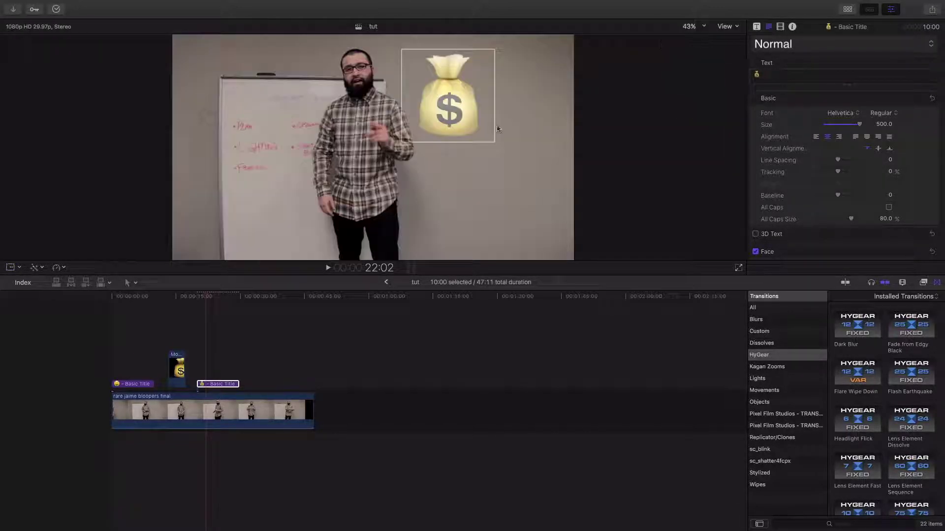
- Try to change the font of the money bag emoji's text from the list of available fonts
{"action": "left_click", "coordinate": [768, 142]}
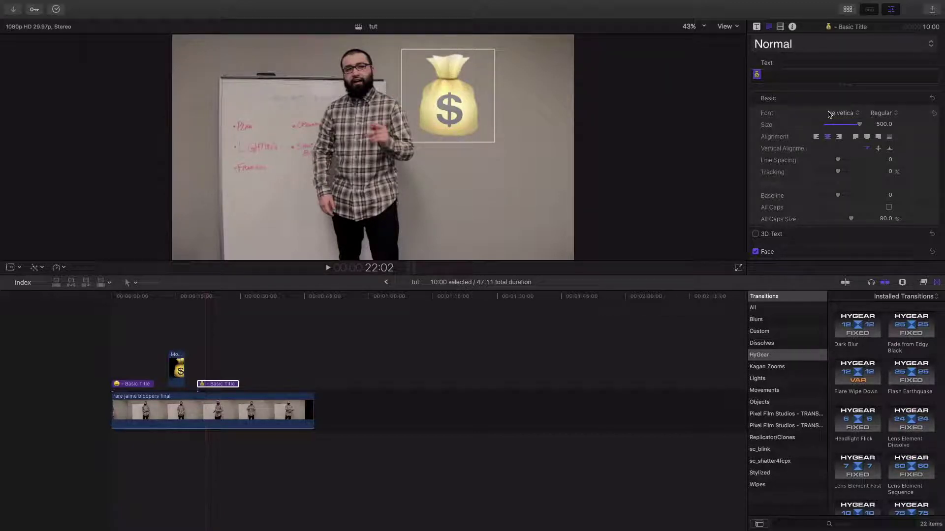
{"action": "left_click", "coordinate": [829, 115]}
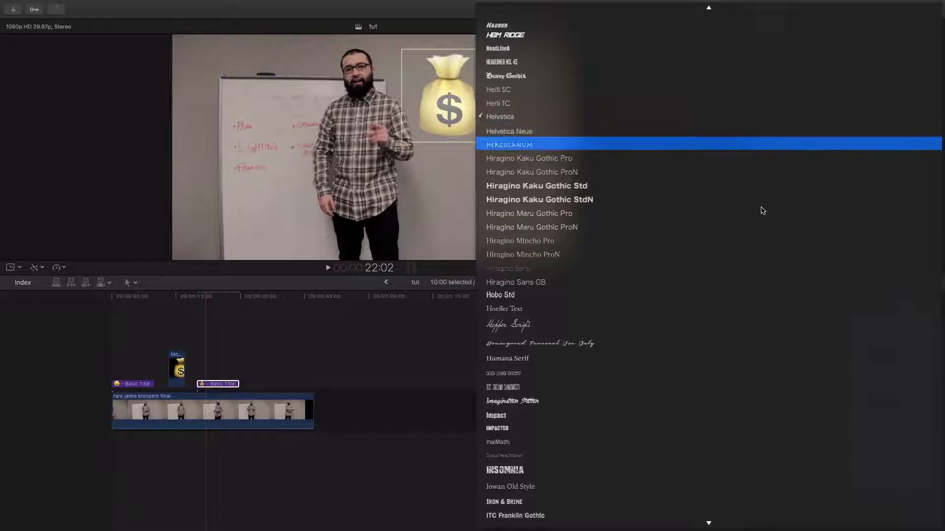
{"action": "left_click", "coordinate": [535, 104]}
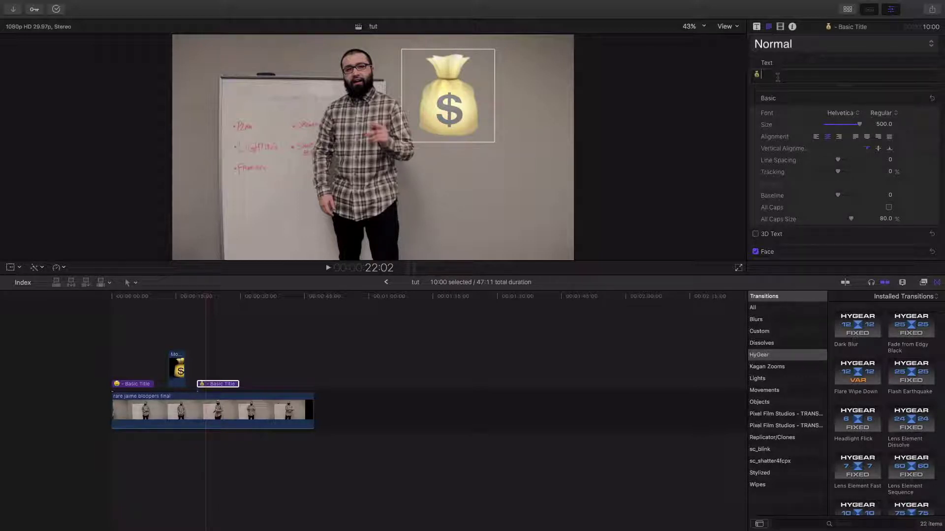
- Replace the money bag emoji in the title's text with the right-pointing arrow from the character viewer's Technical Symbols
{"action": "key", "text": "BackSpace"}
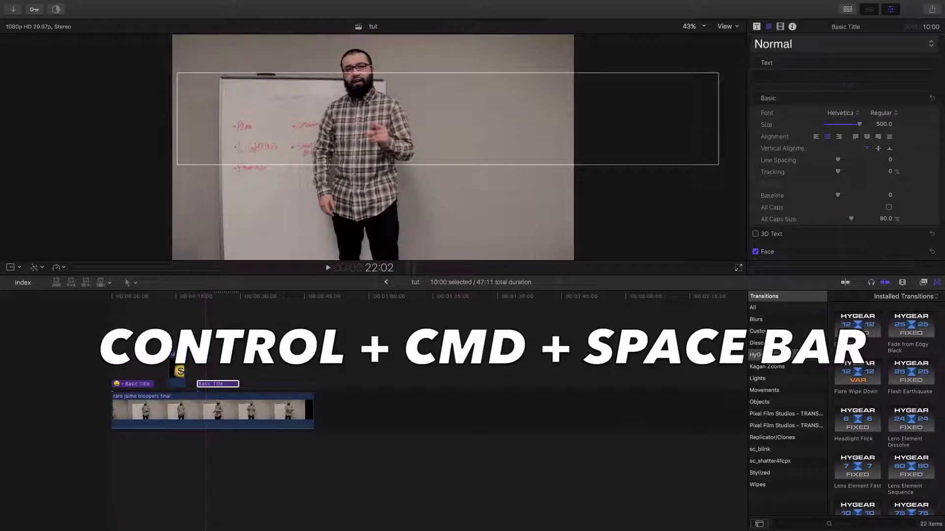
{"action": "key", "text": "ctrl+super+space"}
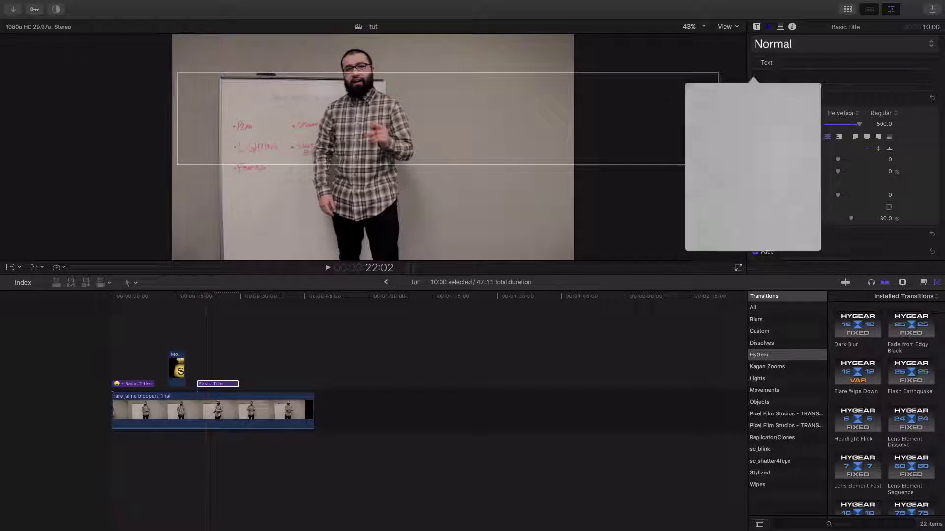
{"action": "scroll", "coordinate": [723, 167], "scroll_direction": "down", "scroll_amount": 10}
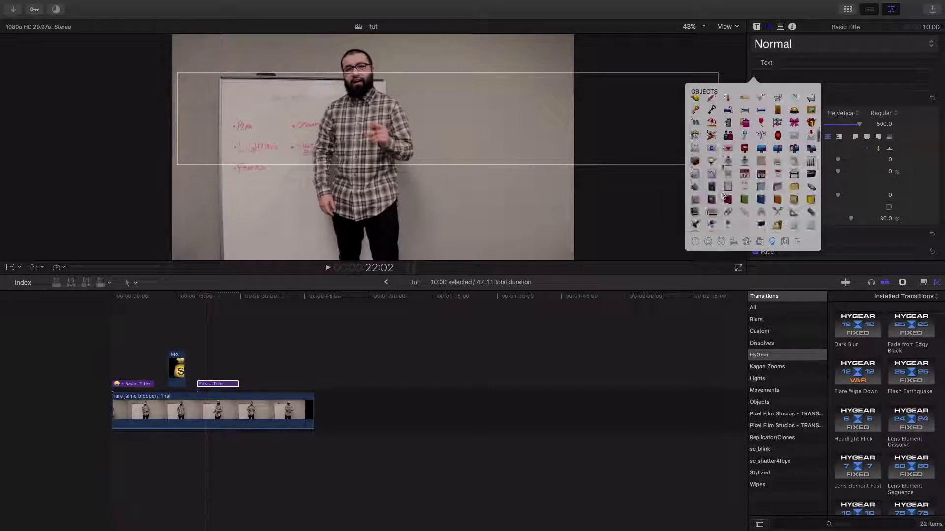
{"action": "scroll", "coordinate": [723, 120], "scroll_direction": "down", "scroll_amount": 15}
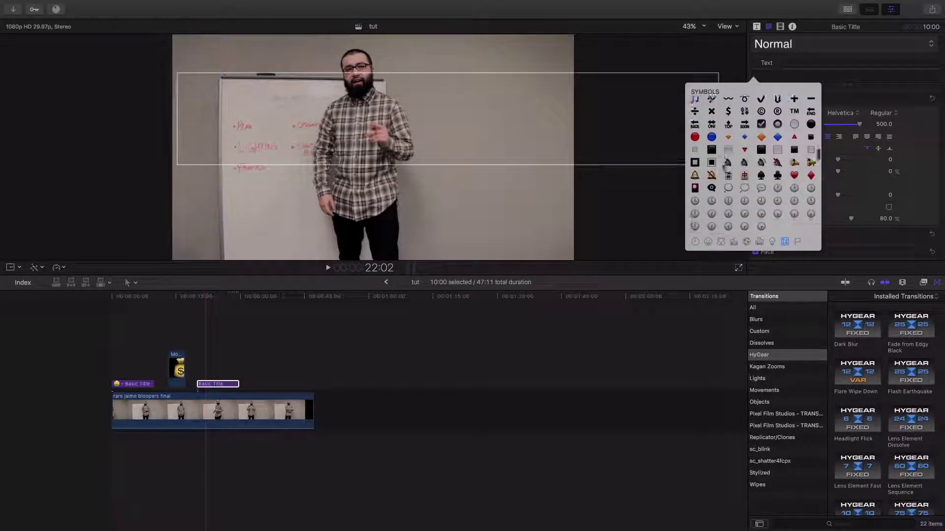
{"action": "scroll", "coordinate": [723, 123], "scroll_direction": "down", "scroll_amount": 10}
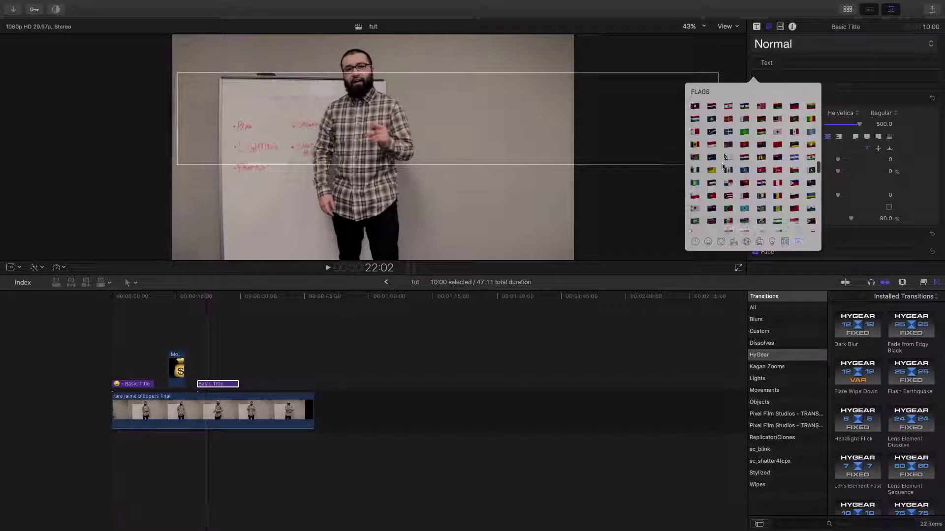
{"action": "scroll", "coordinate": [723, 167], "scroll_direction": "down", "scroll_amount": 10}
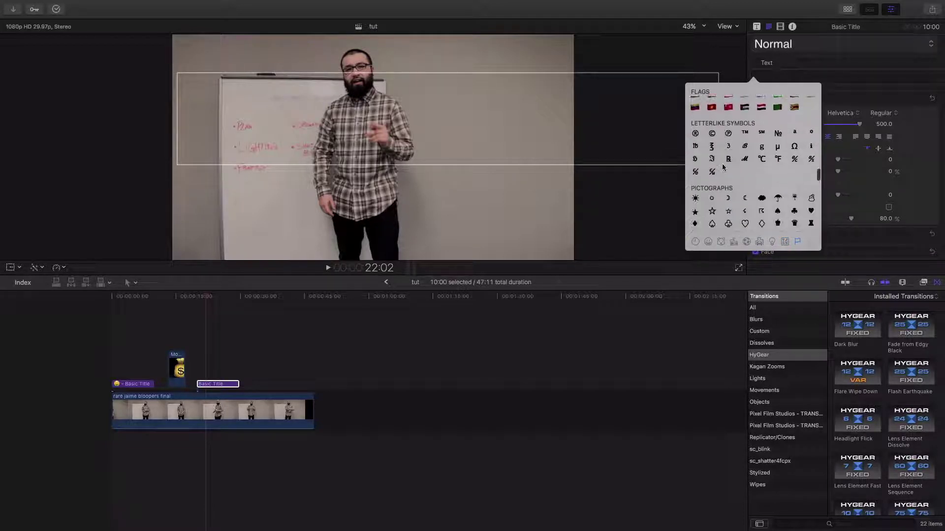
{"action": "scroll", "coordinate": [723, 167], "scroll_direction": "down", "scroll_amount": 10}
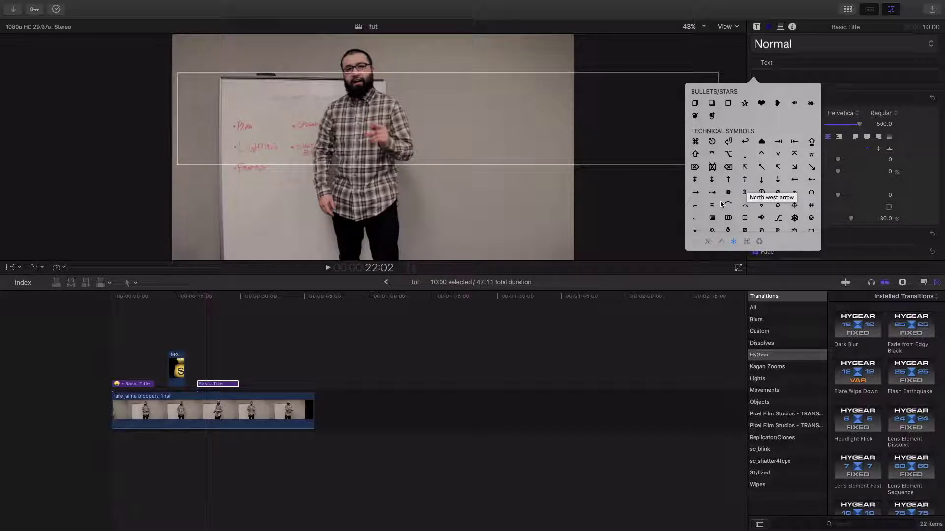
{"action": "left_click", "coordinate": [694, 193]}
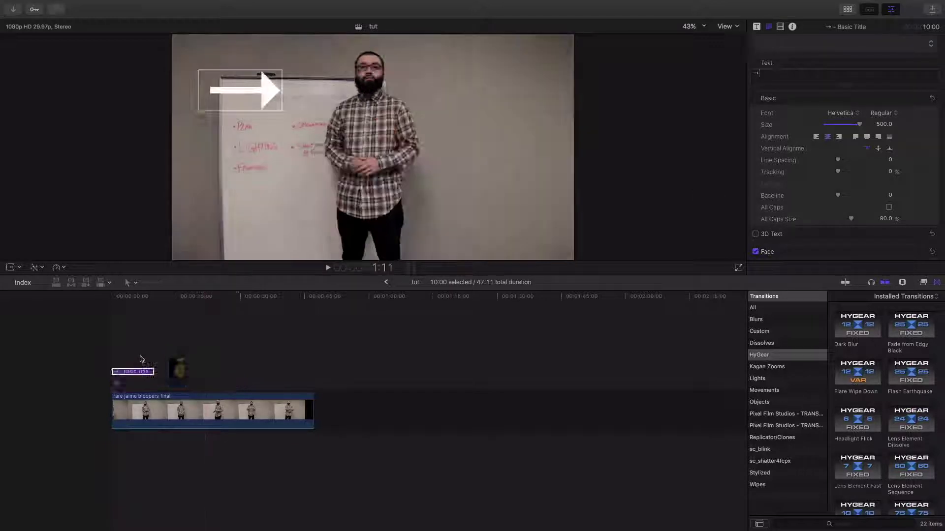
- Move the arrow title with the Transform tool until its tip reaches the man's head
{"action": "left_click", "coordinate": [128, 373]}
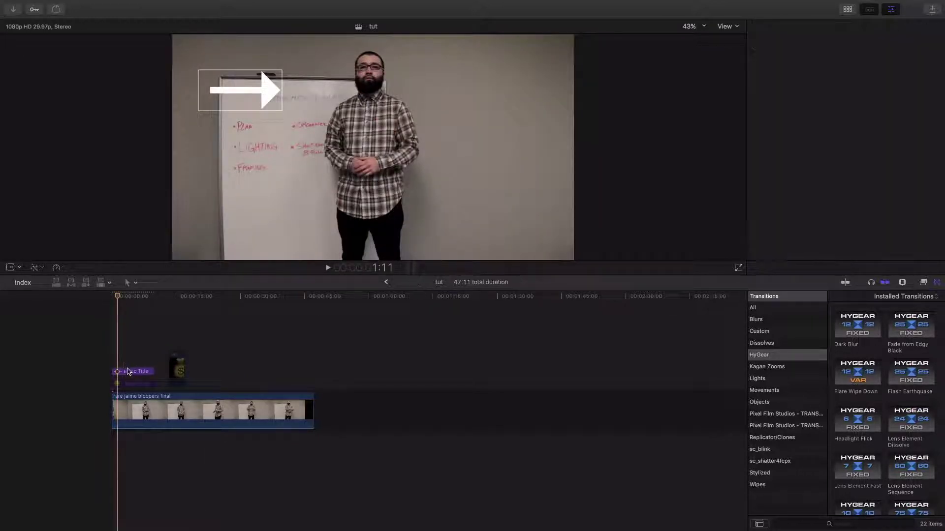
{"action": "left_click", "coordinate": [11, 268]}
{"action": "left_click_drag", "start_coordinate": [381, 79], "coordinate": [450, 71]}
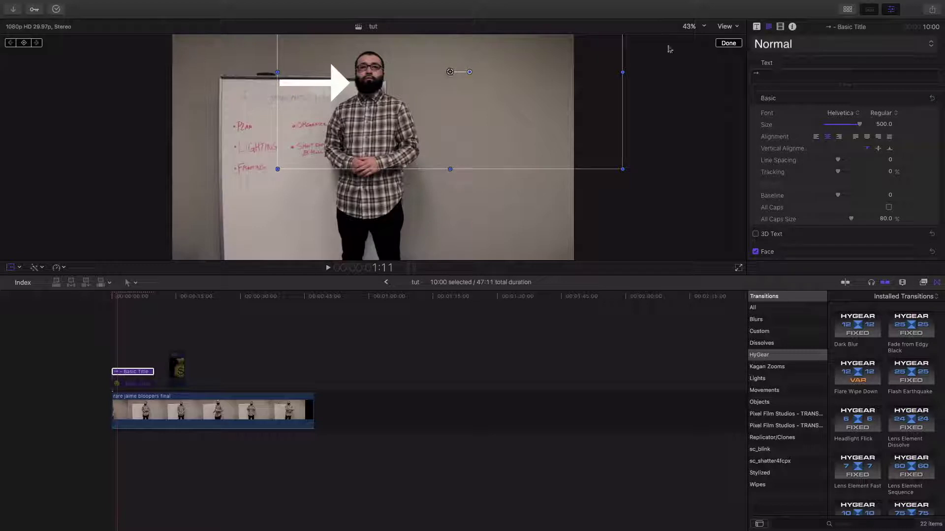
{"action": "left_click", "coordinate": [728, 44]}
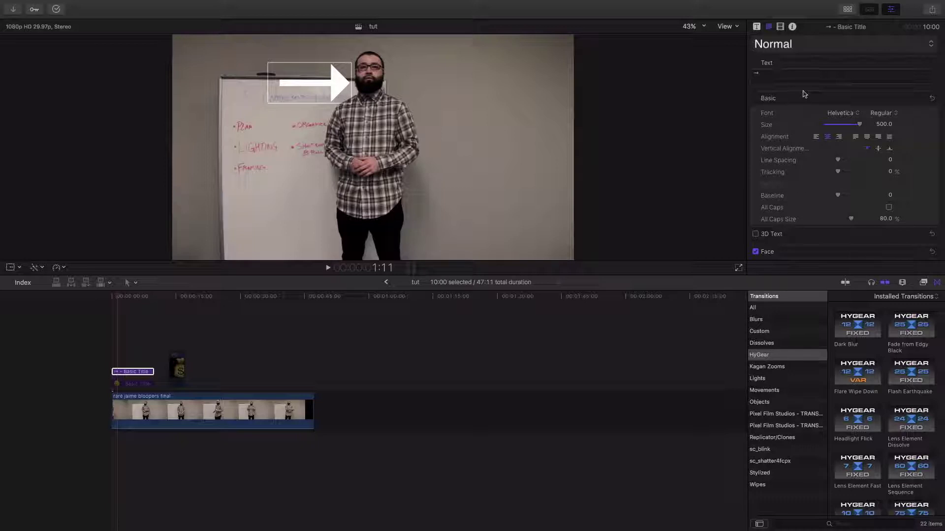
- Try a smaller text size for the arrow title and set it back to 500
{"action": "left_click_drag", "start_coordinate": [859, 124], "coordinate": [859, 125]}
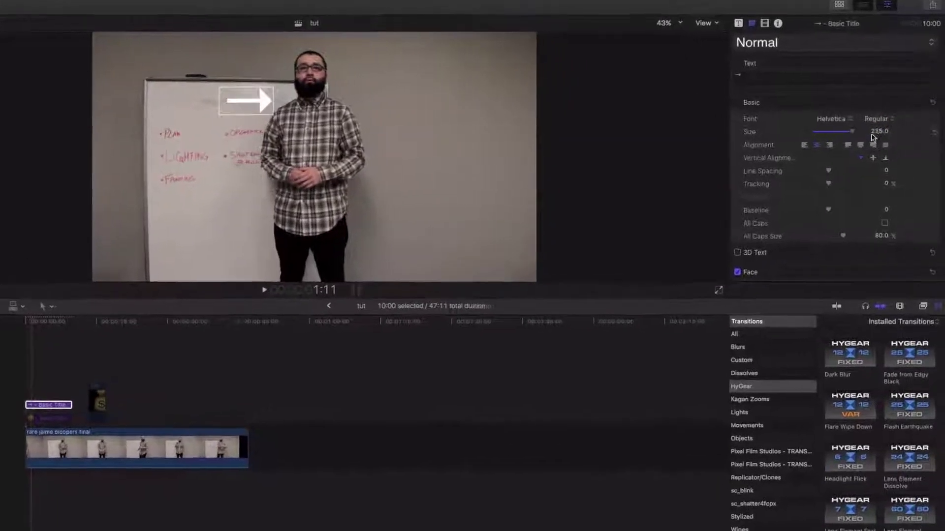
{"action": "left_click", "coordinate": [881, 134]}
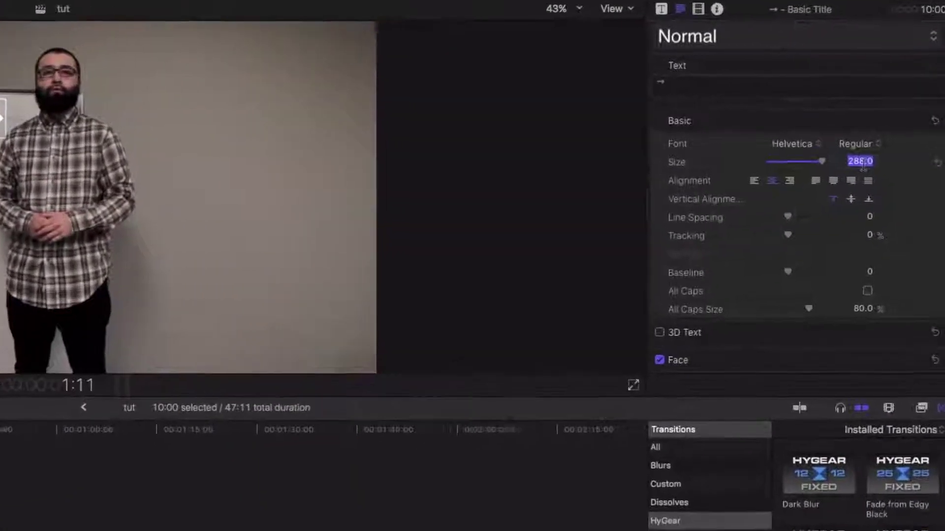
{"action": "type", "text": "500"}
{"action": "key", "text": "Return"}
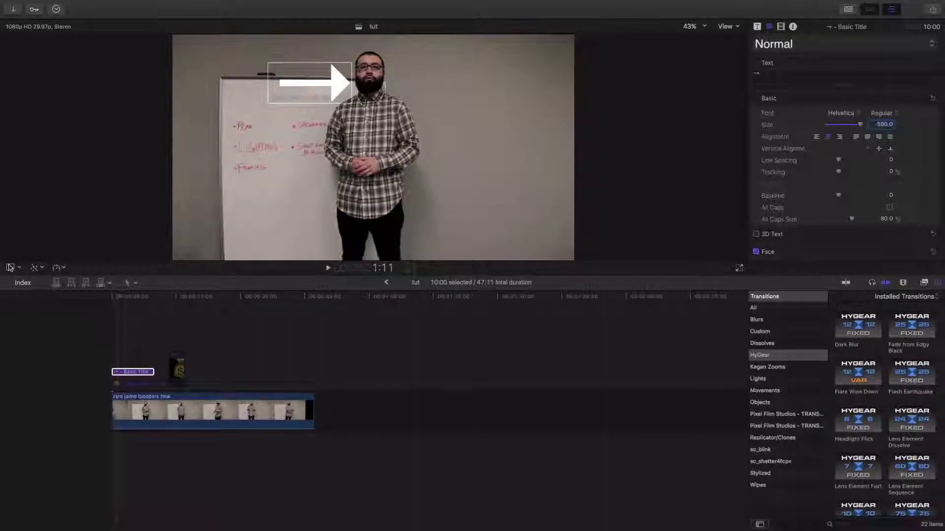
- Rotate the arrow title slightly clockwise with the Transform tool so it slopes down toward the man's head
{"action": "left_click", "coordinate": [10, 267]}
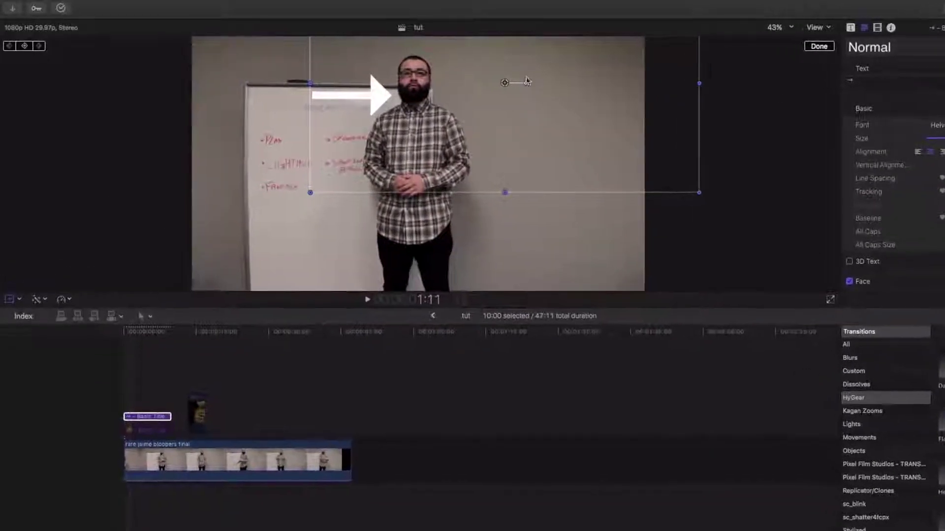
{"action": "left_click_drag", "start_coordinate": [527, 81], "coordinate": [529, 100]}
{"action": "left_click", "coordinate": [886, 49]}
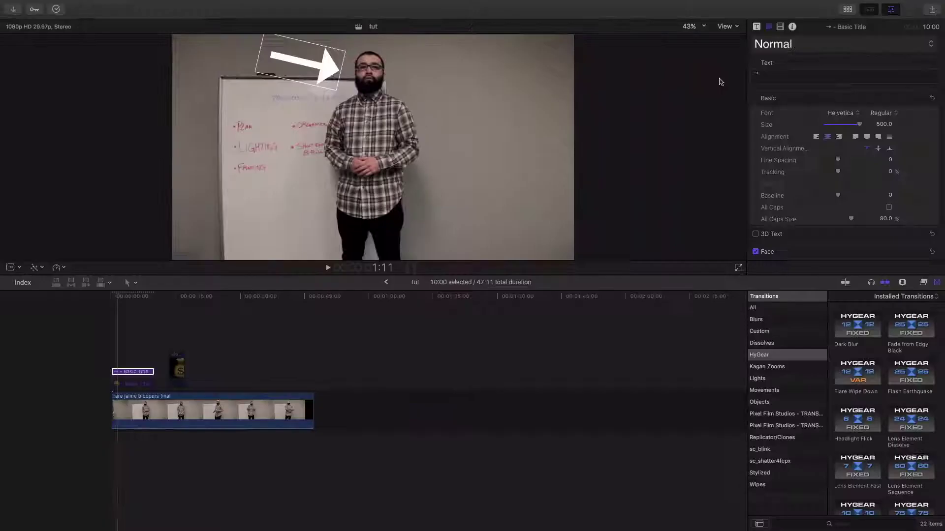
- Preview other fonts on the arrow symbol and keep Helvetica
{"action": "left_click_drag", "start_coordinate": [766, 79], "coordinate": [749, 75]}
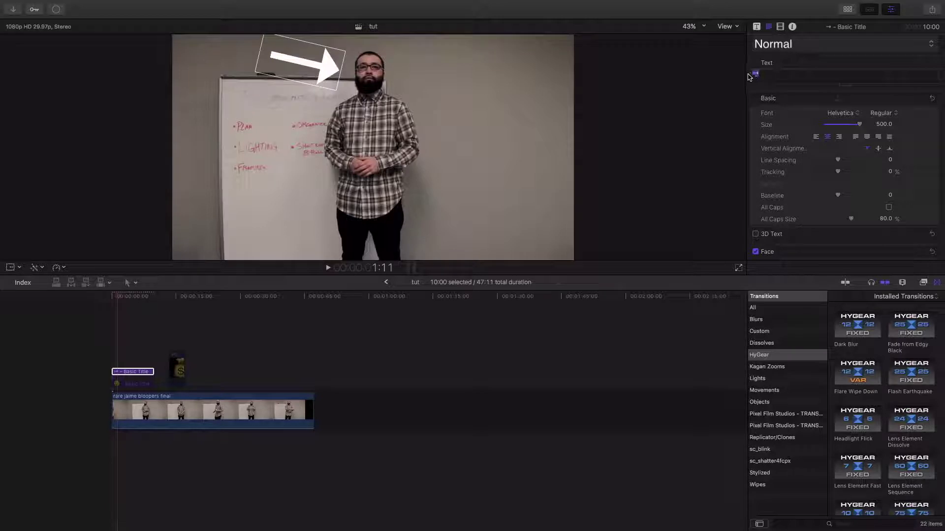
{"action": "left_click", "coordinate": [847, 112]}
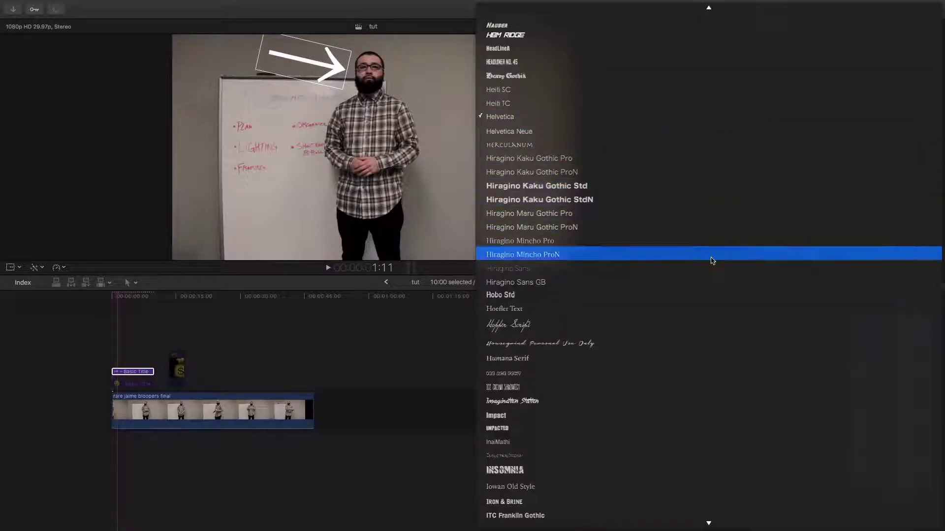
{"action": "left_click", "coordinate": [674, 124]}
- Set the arrow title's Face color to orange-red using the color wheel
{"action": "scroll", "coordinate": [896, 201], "scroll_direction": "down", "scroll_amount": 3}
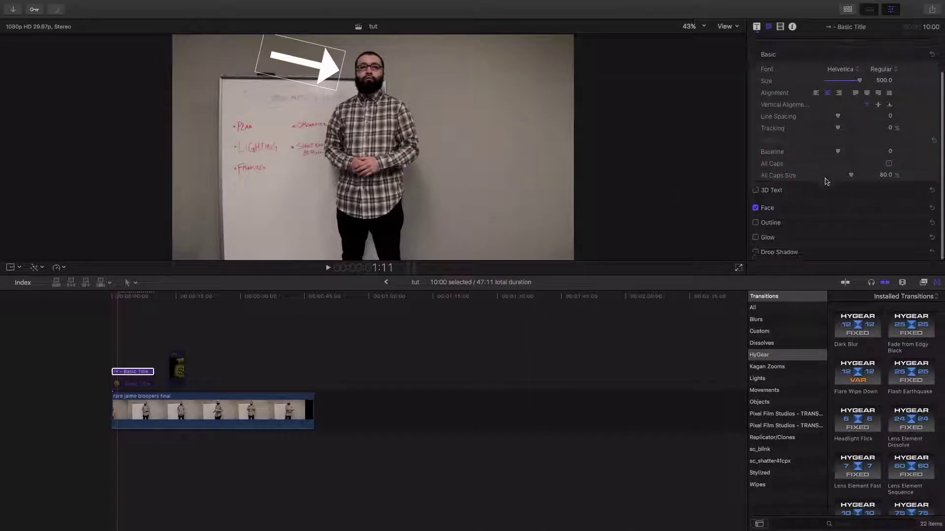
{"action": "left_click", "coordinate": [919, 210]}
{"action": "left_click", "coordinate": [882, 234]}
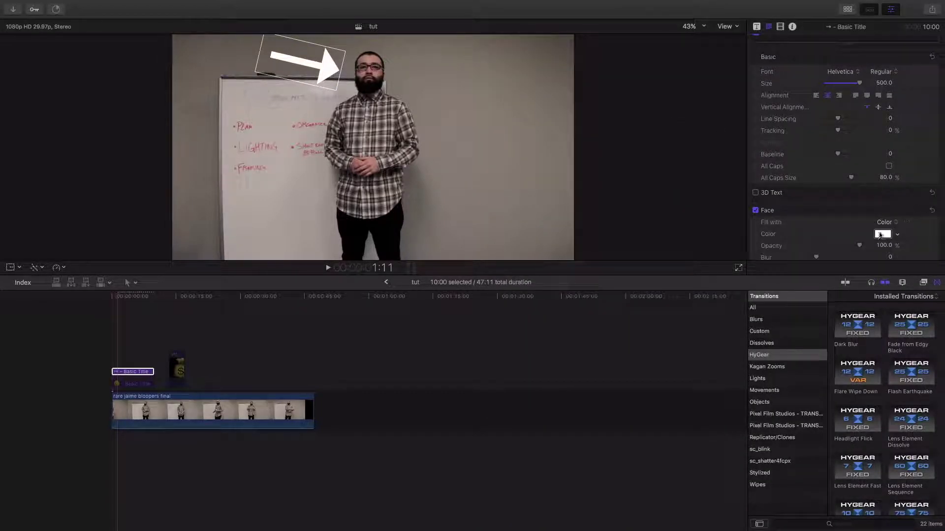
{"action": "left_click", "coordinate": [170, 165]}
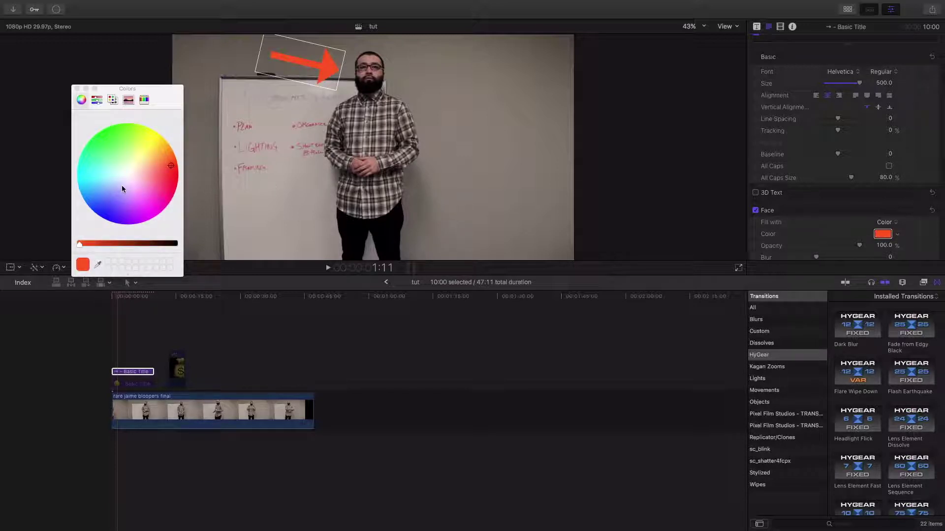
{"action": "left_click", "coordinate": [78, 89]}
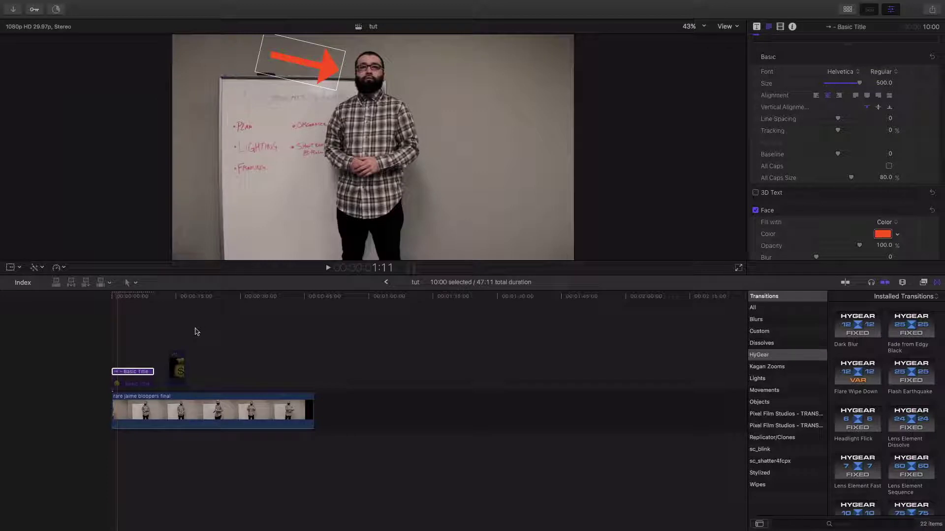
- Enable the disabled money-mouth emoji title below the arrow title and position the emoji over the man's head
{"action": "left_click", "coordinate": [131, 383]}
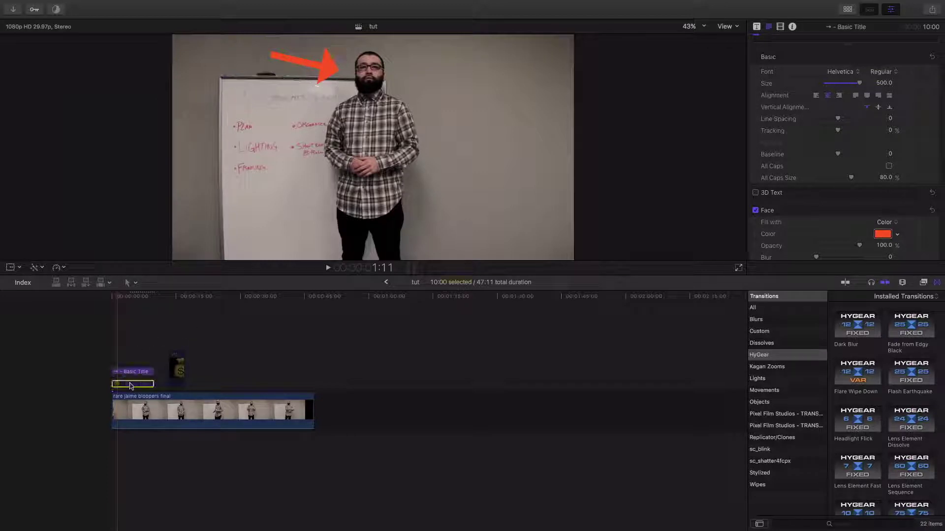
{"action": "key", "text": "v"}
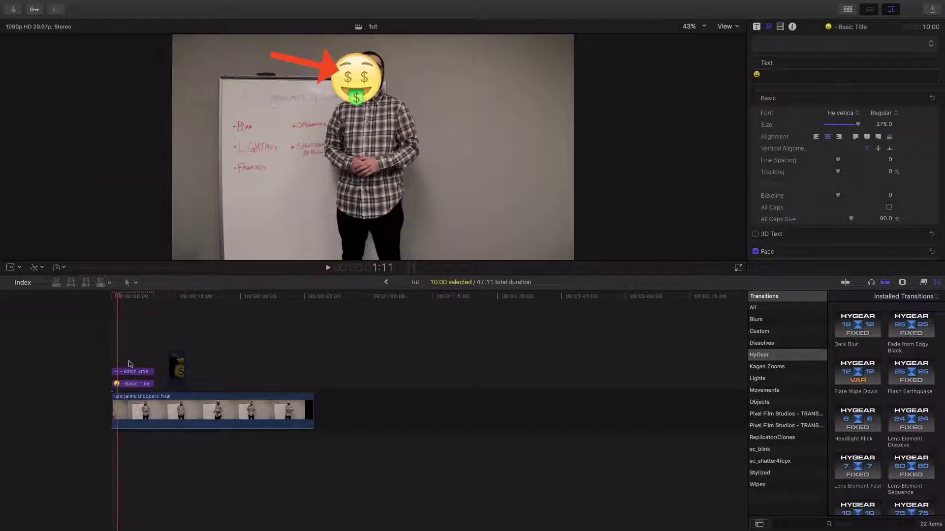
{"action": "left_click", "coordinate": [130, 385]}
{"action": "left_click_drag", "start_coordinate": [375, 76], "coordinate": [377, 77]}
- Try to recolor the money-mouth emoji by setting its title's Face color to a pale pink
{"action": "scroll", "coordinate": [838, 150], "scroll_direction": "down", "scroll_amount": 3}
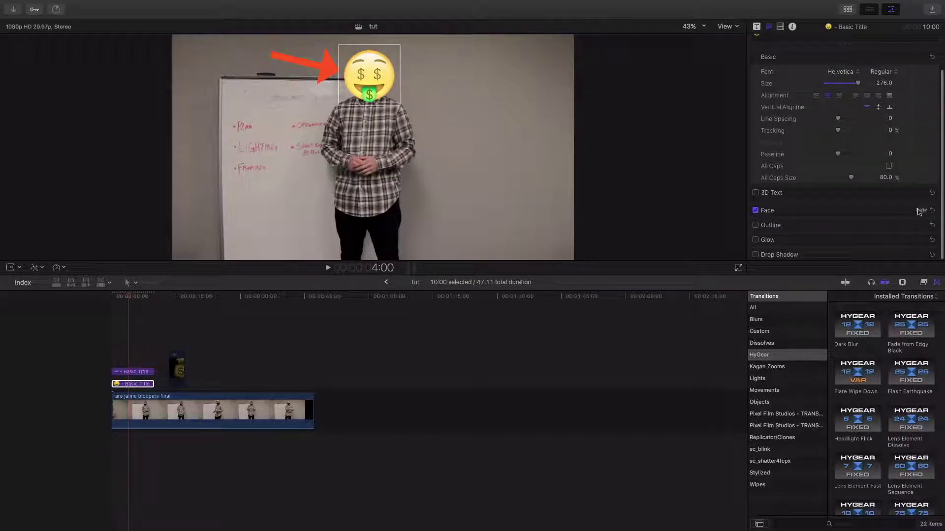
{"action": "left_click", "coordinate": [918, 208]}
{"action": "left_click", "coordinate": [879, 235]}
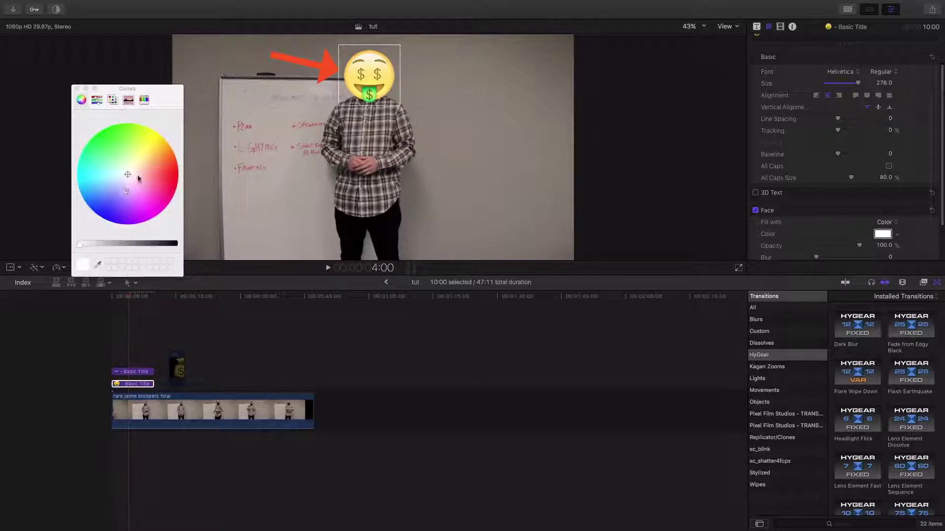
{"action": "mouse_move", "coordinate": [137, 180]}
{"action": "left_mouse_down"}
{"action": "mouse_move", "coordinate": [163, 195]}
{"action": "mouse_move", "coordinate": [149, 196]}
{"action": "mouse_move", "coordinate": [133, 176]}
{"action": "left_mouse_up"}
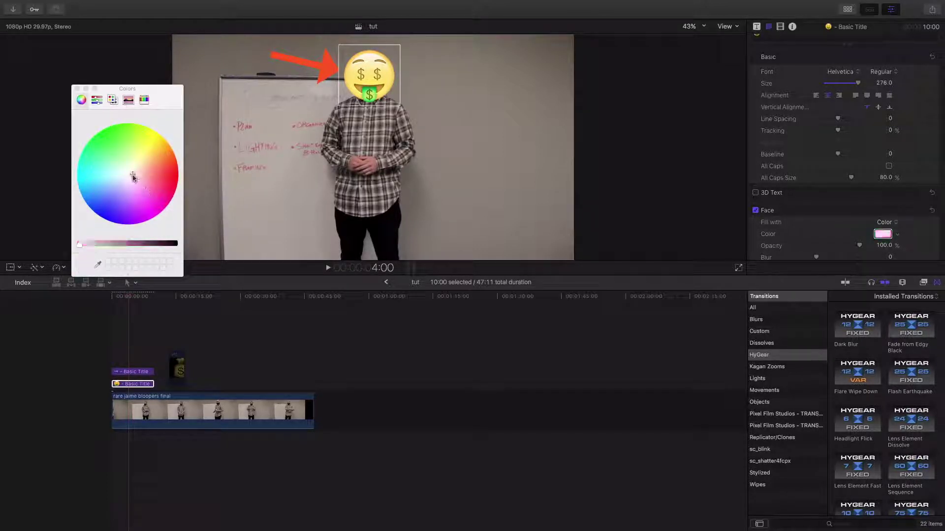
{"action": "left_click", "coordinate": [77, 89]}
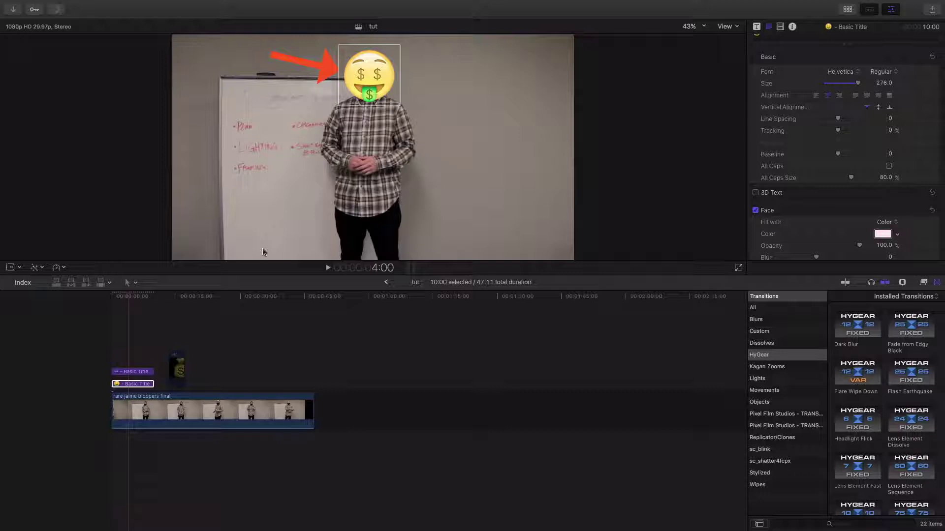
- Turn on Transform for the money-mouth emoji title and set its starting position keyframe at the beginning of the clip
{"action": "left_click", "coordinate": [129, 372]}
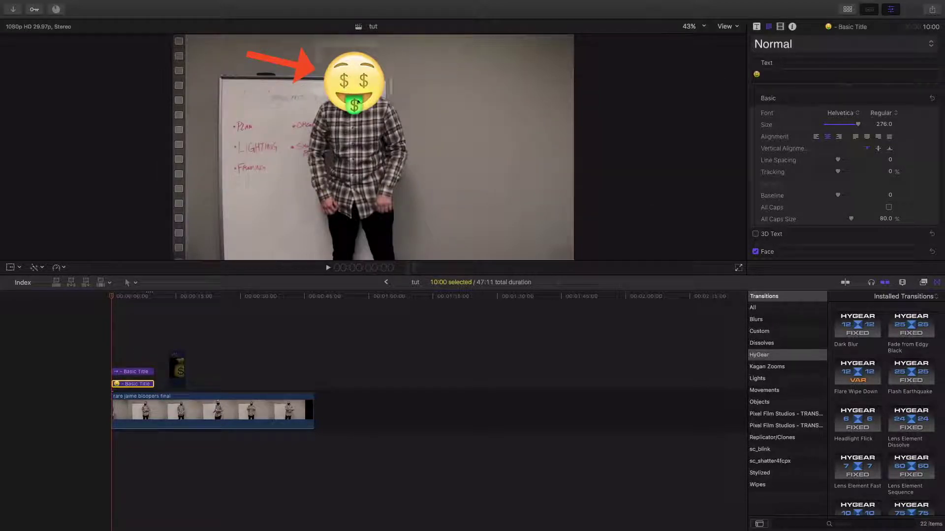
{"action": "left_click", "coordinate": [9, 268]}
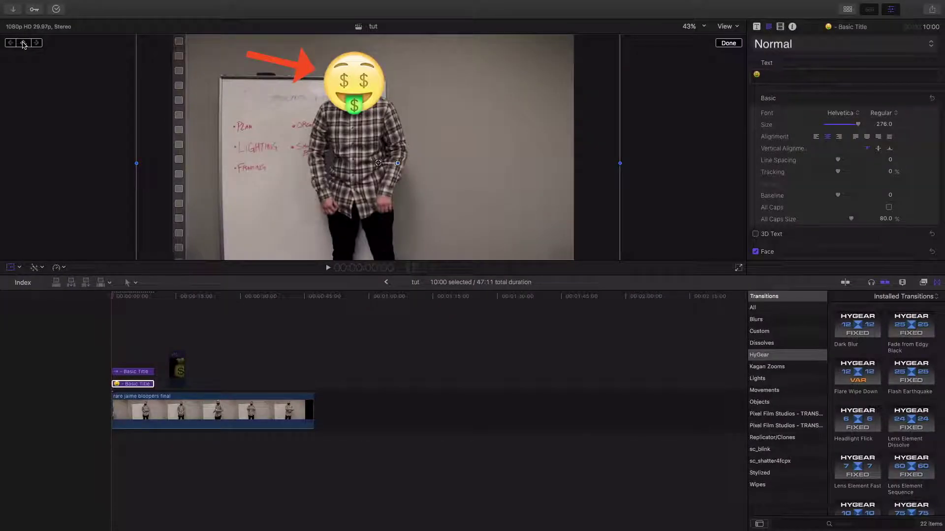
{"action": "key", "text": "Right"}
{"action": "key", "text": "Right"}
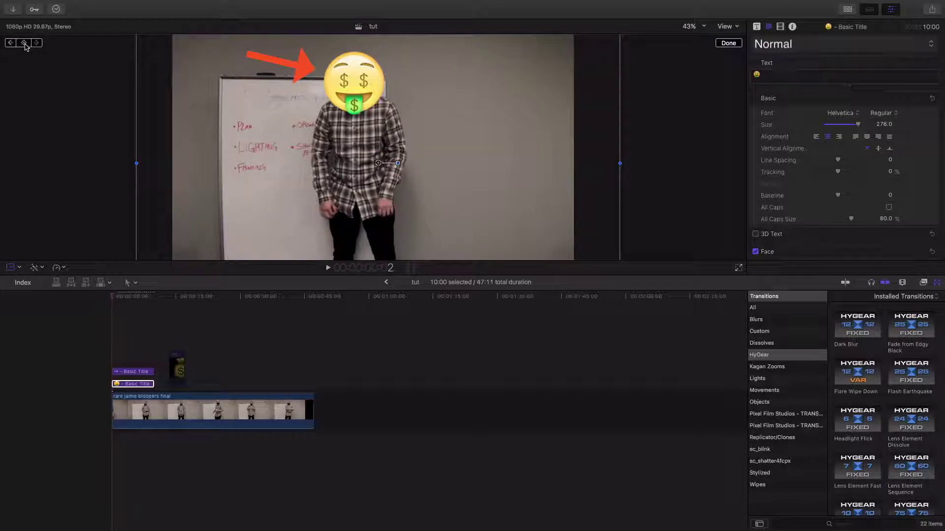
- Advance a few frames at a time to about 1:14, repositioning the emoji over the man's moving head to keyframe it
{"action": "mouse_move", "coordinate": [367, 88]}
{"action": "left_mouse_down"}
{"action": "mouse_move", "coordinate": [390, 83]}
{"action": "mouse_move", "coordinate": [375, 82]}
{"action": "mouse_move", "coordinate": [382, 84]}
{"action": "left_mouse_up"}
{"action": "key", "text": "Right"}
{"action": "key", "text": "Right"}
{"action": "key", "text": "Right"}
{"action": "key", "text": "Right"}
{"action": "key", "text": "Right"}
{"action": "key", "text": "Right"}
{"action": "key", "text": "Right"}
{"action": "key", "text": "Right"}
{"action": "key", "text": "Right"}
{"action": "key", "text": "Right"}
{"action": "key", "text": "Right"}
{"action": "key", "text": "Right"}
{"action": "key", "text": "Right"}
{"action": "key", "text": "Right"}
{"action": "key", "text": "Right"}
{"action": "key", "text": "Right"}
{"action": "key", "text": "Right"}
{"action": "key", "text": "Right"}
{"action": "key", "text": "Right"}
{"action": "key", "text": "Right"}
{"action": "key", "text": "Right"}
{"action": "key", "text": "Right"}
{"action": "key", "text": "Right"}
{"action": "key", "text": "Right"}
{"action": "key", "text": "Right"}
{"action": "key", "text": "Right"}
{"action": "key", "text": "Right"}
{"action": "key", "text": "Right"}
{"action": "key", "text": "Right"}
{"action": "key", "text": "Right"}
{"action": "key", "text": "Right"}
{"action": "key", "text": "Right"}
{"action": "key", "text": "Right"}
{"action": "key", "text": "Right"}
{"action": "key", "text": "Right"}
{"action": "key", "text": "Right"}
{"action": "key", "text": "Right"}
{"action": "key", "text": "Right"}
{"action": "key", "text": "Right"}
{"action": "key", "text": "Right"}
{"action": "key", "text": "Right"}
{"action": "key", "text": "Right"}
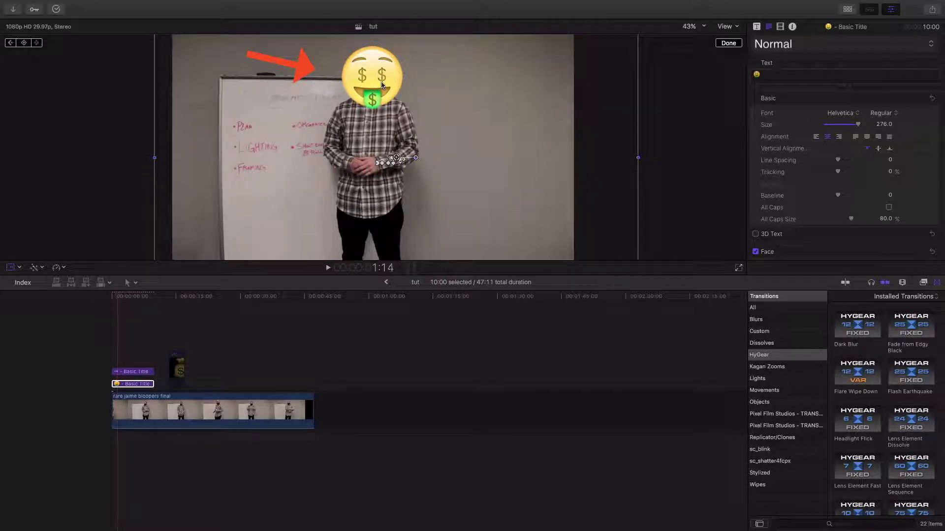
- Keyframe the emoji's position at 1:20 to about X 101 px, Y -48 px and continue to about 1:28
{"action": "key", "text": "Right"}
{"action": "key", "text": "Right"}
{"action": "left_click_drag", "start_coordinate": [383, 85], "coordinate": [380, 84]}
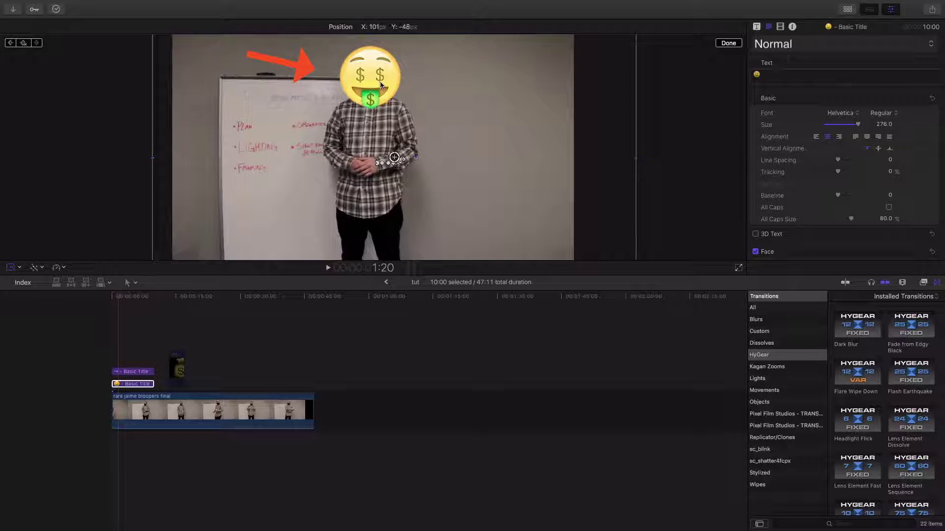
{"action": "key", "text": "Right"}
{"action": "key", "text": "Right"}
{"action": "key", "text": "Right"}
{"action": "key", "text": "Right"}
{"action": "key", "text": "Right"}
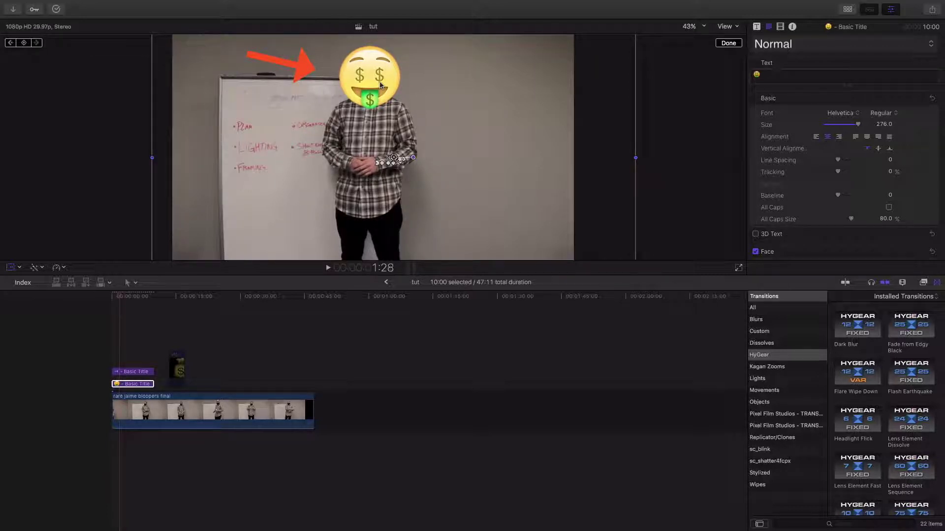
- Advance through the stretch where the man stands still to about 4:16 and keyframe the emoji slightly farther right
{"action": "key", "text": "Right"}
{"action": "key", "text": "Right"}
{"action": "key", "text": "Right"}
{"action": "key", "text": "Right"}
{"action": "key", "text": "Right"}
{"action": "key", "text": "Right"}
{"action": "key", "text": "Right"}
{"action": "key", "text": "Right"}
{"action": "key", "text": "Right"}
{"action": "key", "text": "Right"}
{"action": "key", "text": "Right"}
{"action": "key", "text": "Right"}
{"action": "key", "text": "Right"}
{"action": "key", "text": "Right"}
{"action": "key", "text": "Right"}
{"action": "key", "text": "Right"}
{"action": "key", "text": "Right"}
{"action": "key", "text": "Right"}
{"action": "key", "text": "Right"}
{"action": "key", "text": "Right"}
{"action": "key", "text": "Right"}
{"action": "key", "text": "Right"}
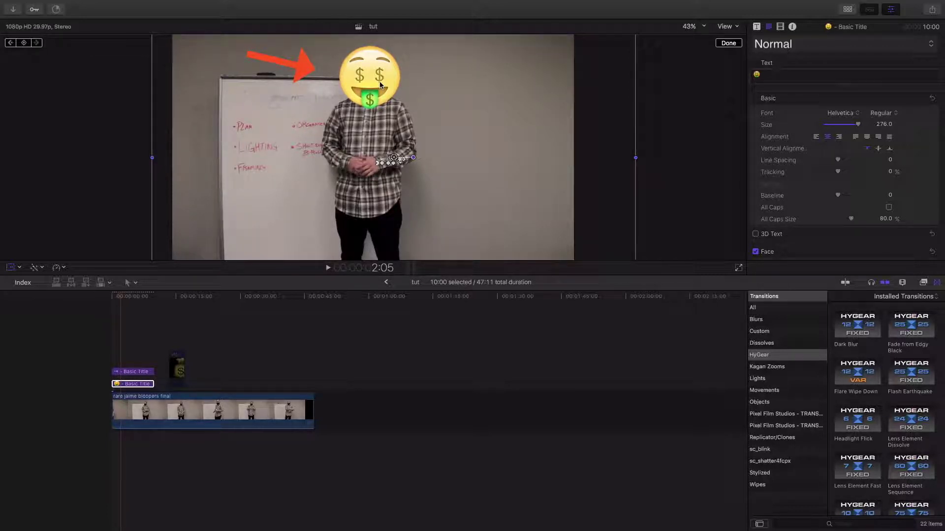
{"action": "key", "text": "Right"}
{"action": "key", "text": "Right"}
{"action": "key", "text": "Right"}
{"action": "key", "text": "Right"}
{"action": "key", "text": "Right"}
{"action": "key", "text": "Right"}
{"action": "key", "text": "Right"}
{"action": "key", "text": "Right"}
{"action": "key", "text": "Right"}
{"action": "key", "text": "Right"}
{"action": "key", "text": "Right"}
{"action": "key", "text": "Right"}
{"action": "key", "text": "Right"}
{"action": "key", "text": "Right"}
{"action": "key", "text": "Right"}
{"action": "key", "text": "Right"}
{"action": "key", "text": "Right"}
{"action": "key", "text": "Right"}
{"action": "key", "text": "Right"}
{"action": "key", "text": "Right"}
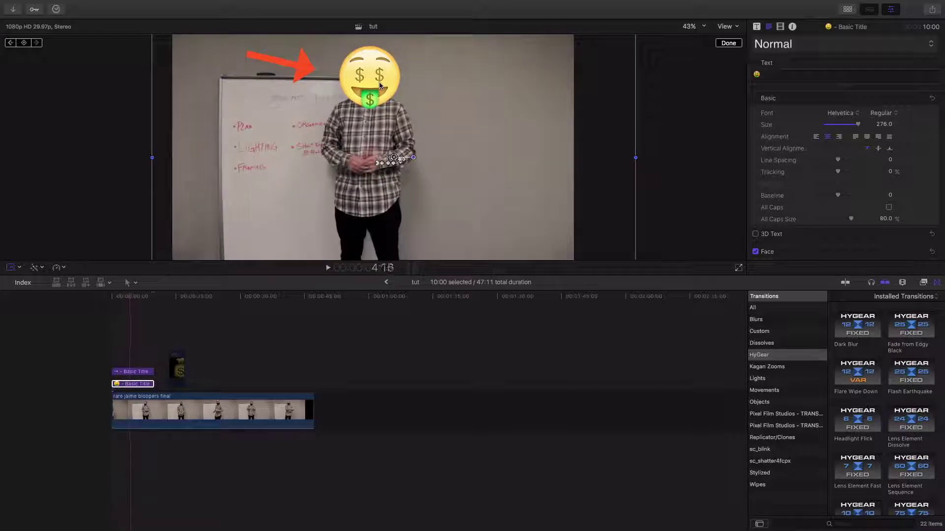
{"action": "left_click_drag", "start_coordinate": [379, 86], "coordinate": [400, 85]}
- Continue through the emoji title to about 8:13, checking the emoji's position against the man's head
{"action": "key", "text": "Right"}
{"action": "key", "text": "Right"}
{"action": "key", "text": "Right"}
{"action": "key", "text": "Right"}
{"action": "key", "text": "Right"}
{"action": "key", "text": "Right"}
{"action": "key", "text": "Right"}
{"action": "key", "text": "Right"}
{"action": "key", "text": "Right"}
{"action": "key", "text": "Right"}
{"action": "key", "text": "Right"}
{"action": "key", "text": "Right"}
{"action": "key", "text": "Right"}
{"action": "key", "text": "Right"}
{"action": "key", "text": "Right"}
{"action": "key", "text": "Right"}
{"action": "key", "text": "Right"}
{"action": "key", "text": "Right"}
{"action": "key", "text": "Right"}
{"action": "key", "text": "Right"}
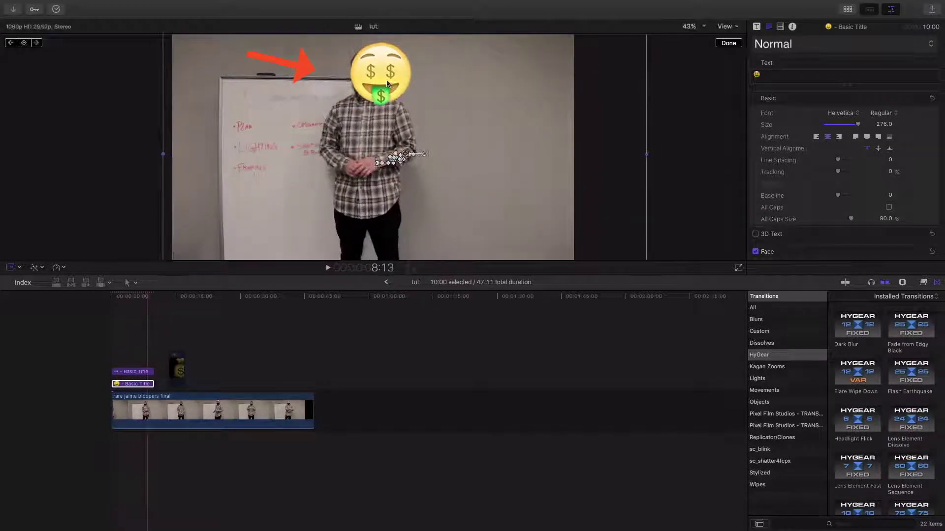